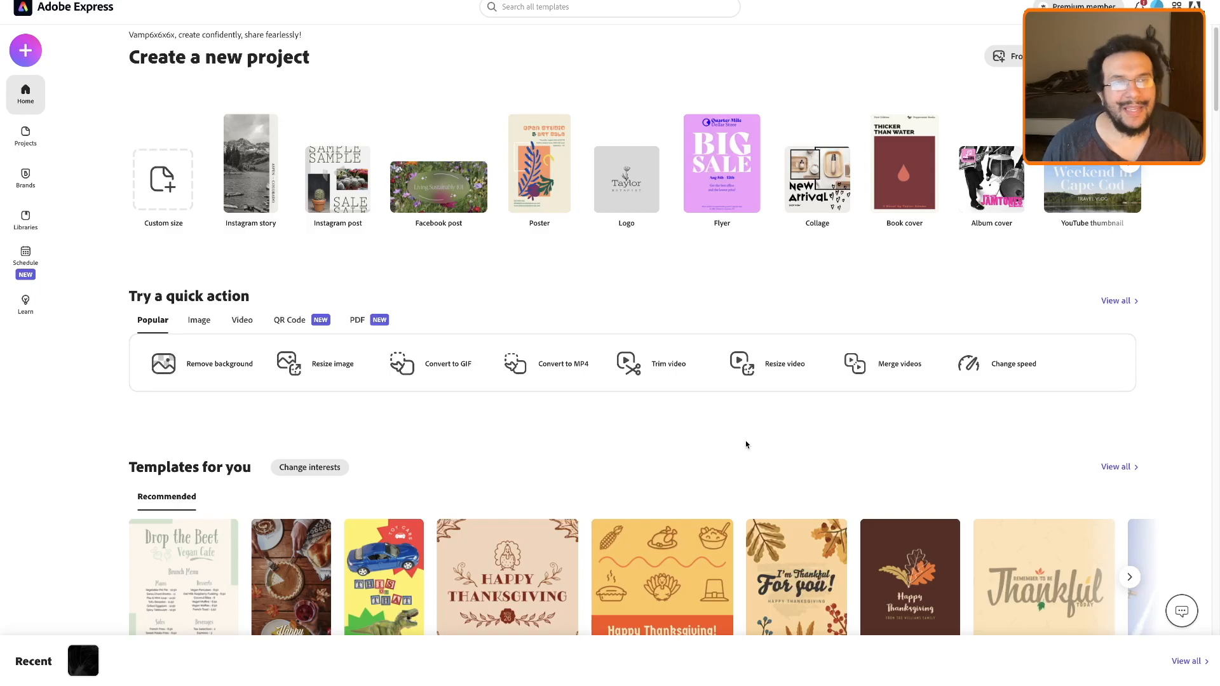
- Look over the home page's project types, quick actions, creation options and recommended templates
scroll(746, 441, "down", 3)
scroll(746, 442, "up", 2)
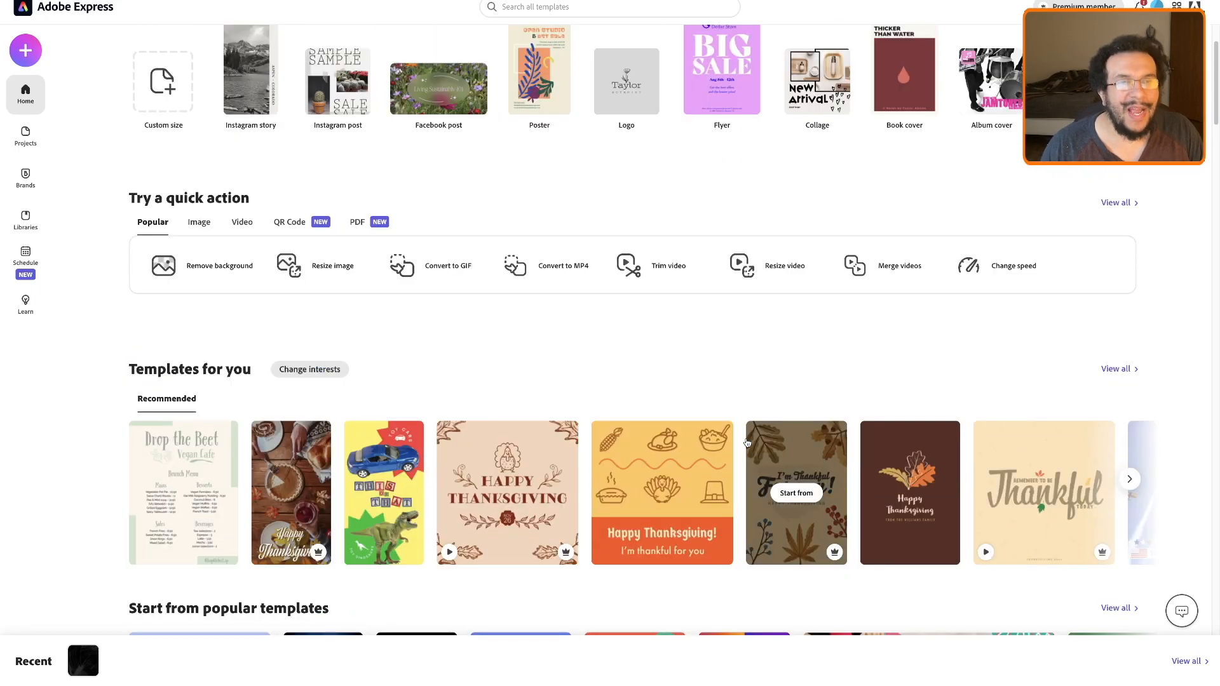
scroll(747, 443, "up", 1)
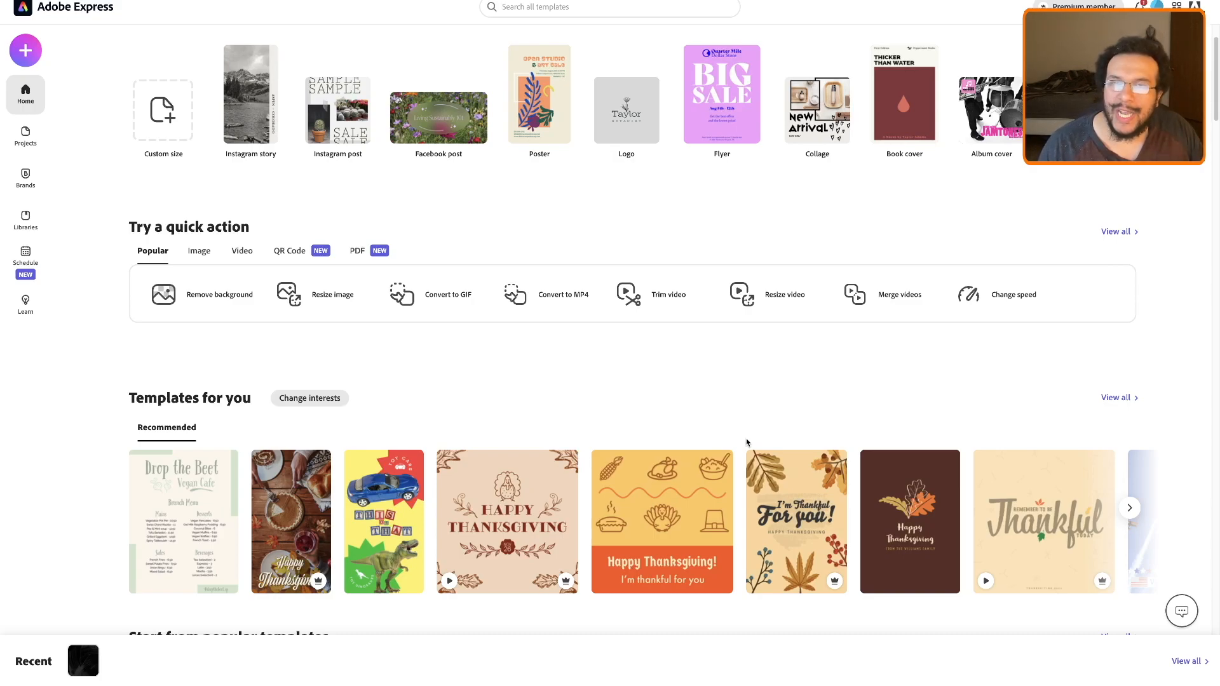
scroll(657, 353, "up", 2)
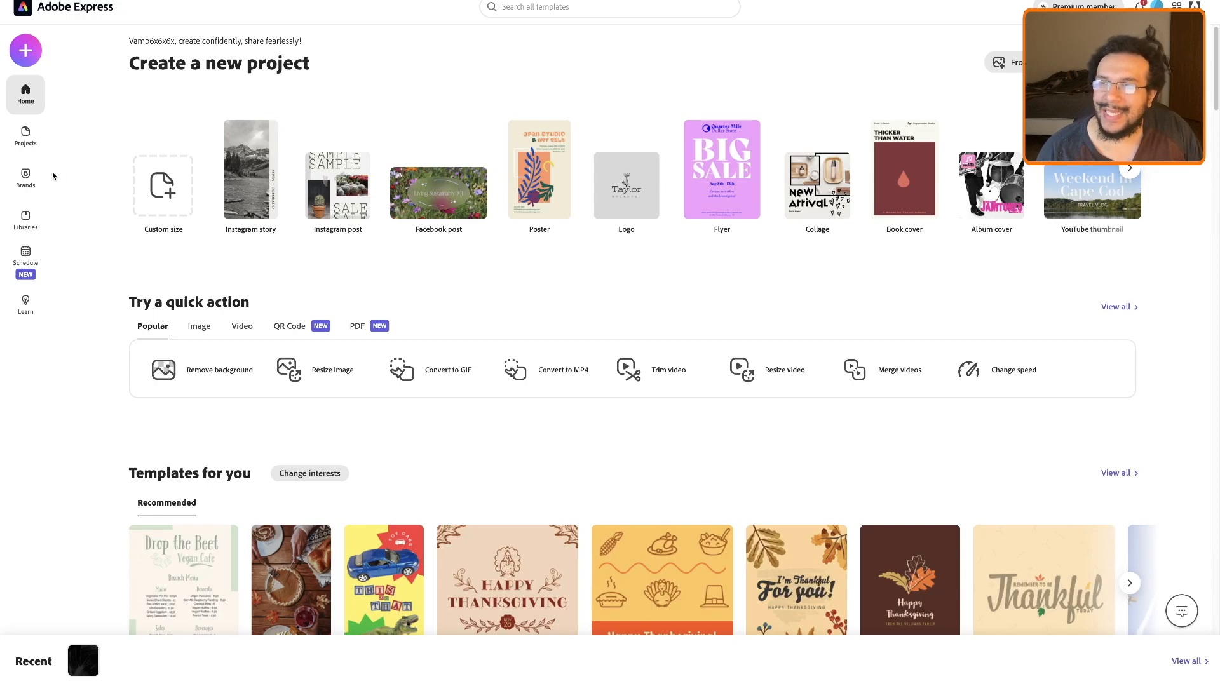
left_click(19, 59)
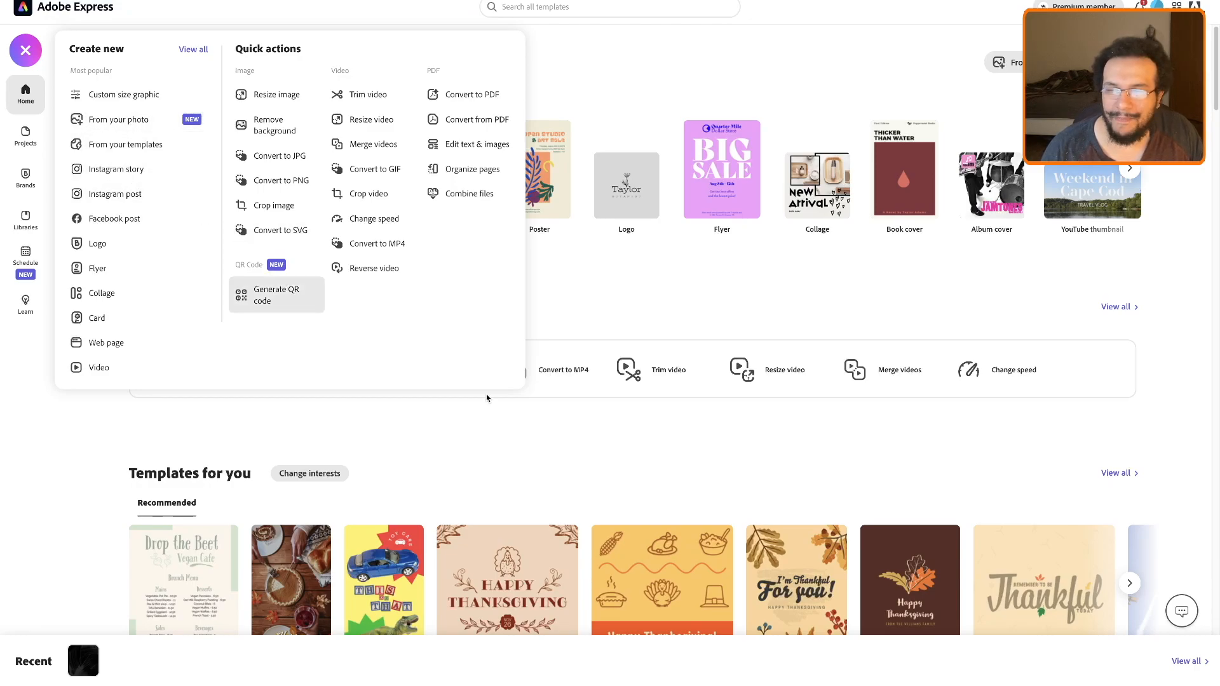
left_click(544, 449)
scroll(545, 449, "down", 3)
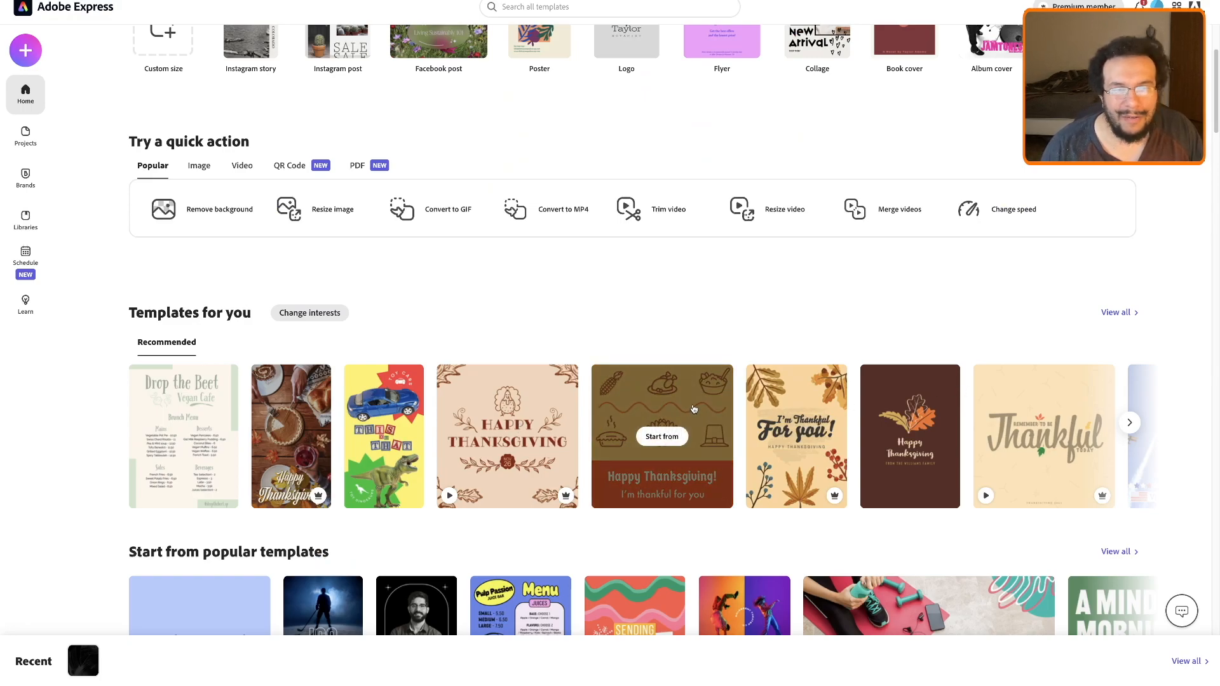
scroll(694, 409, "up", 1)
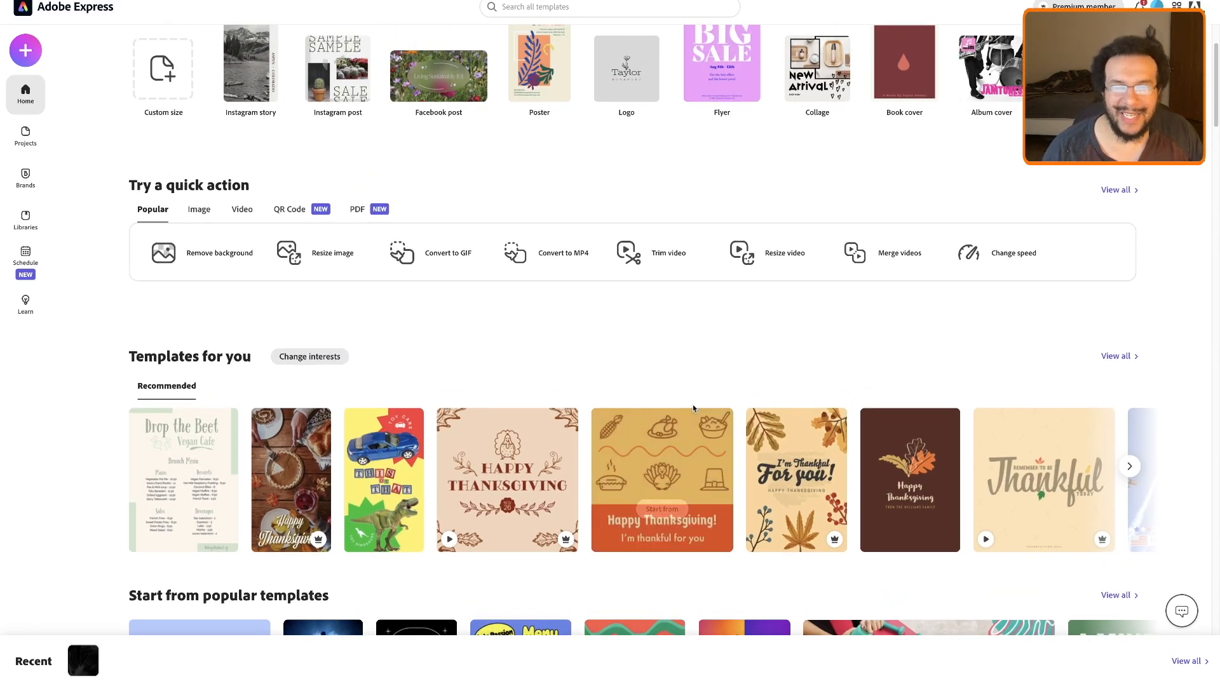
scroll(694, 409, "up", 3)
- Search all templates for "youtube thumbnails"
left_click(558, 7)
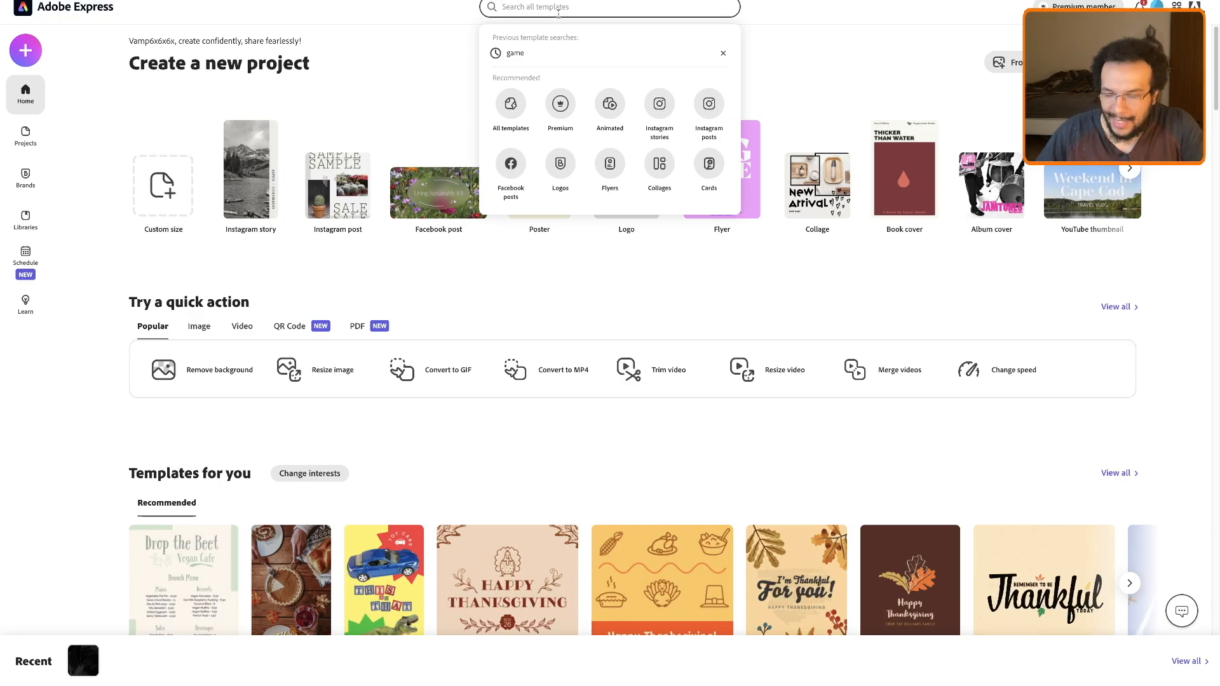
type("you")
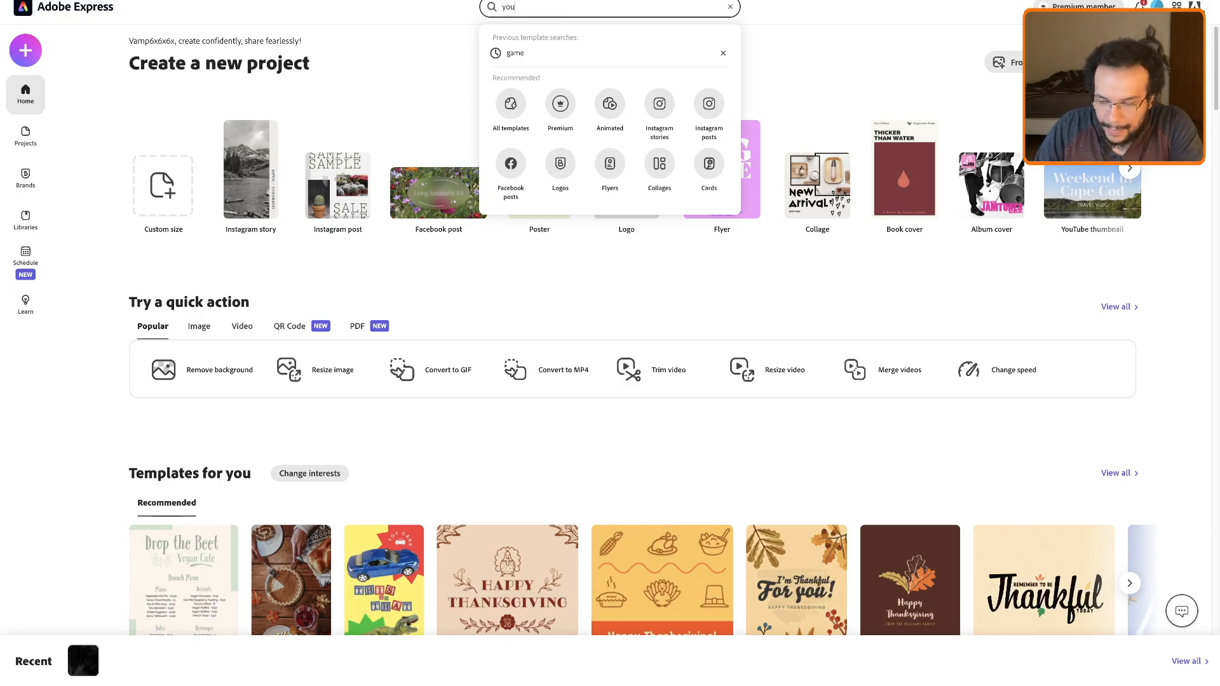
type("tube ")
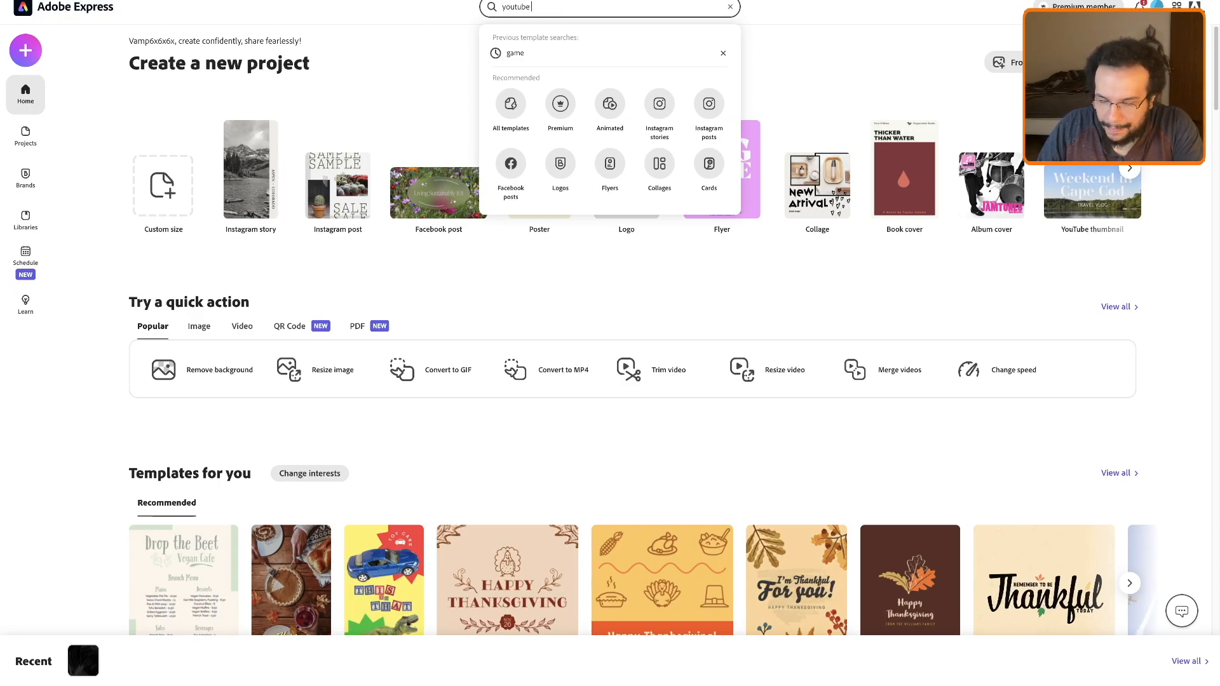
type("thumbnails")
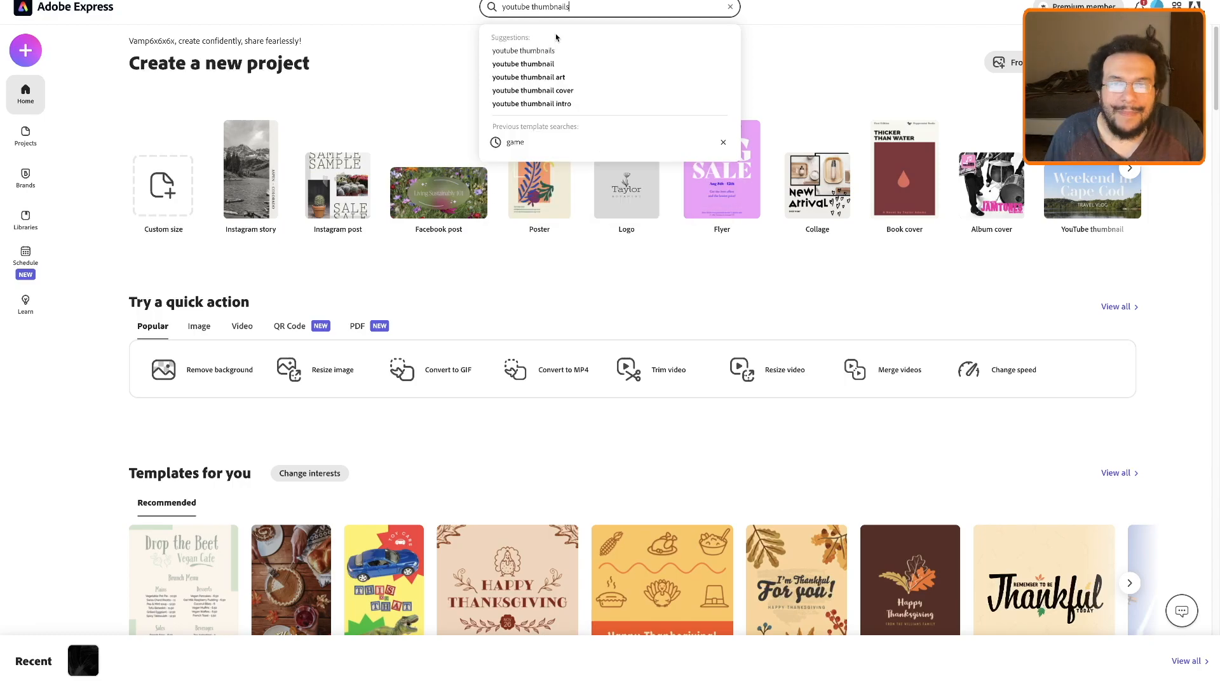
left_click(555, 49)
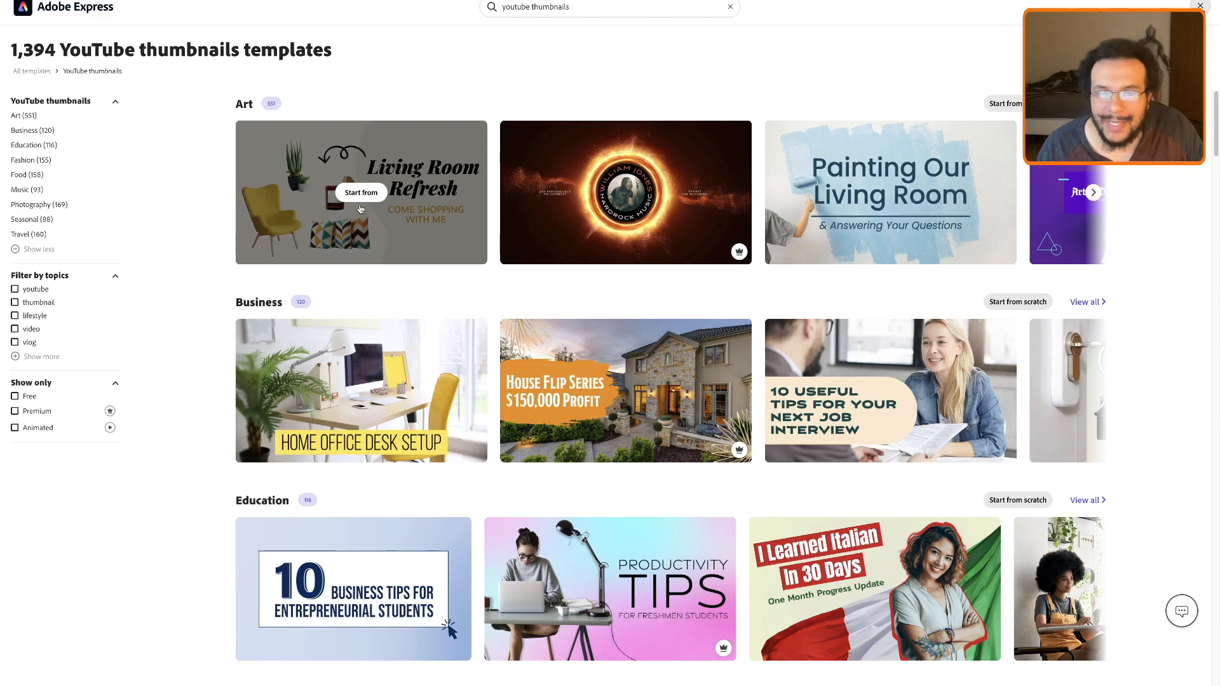
- Narrow the thumbnail templates to the Education category with the youtube topic and start a project from The Solar System template
scroll(360, 209, "down", 1)
scroll(361, 209, "up", 1)
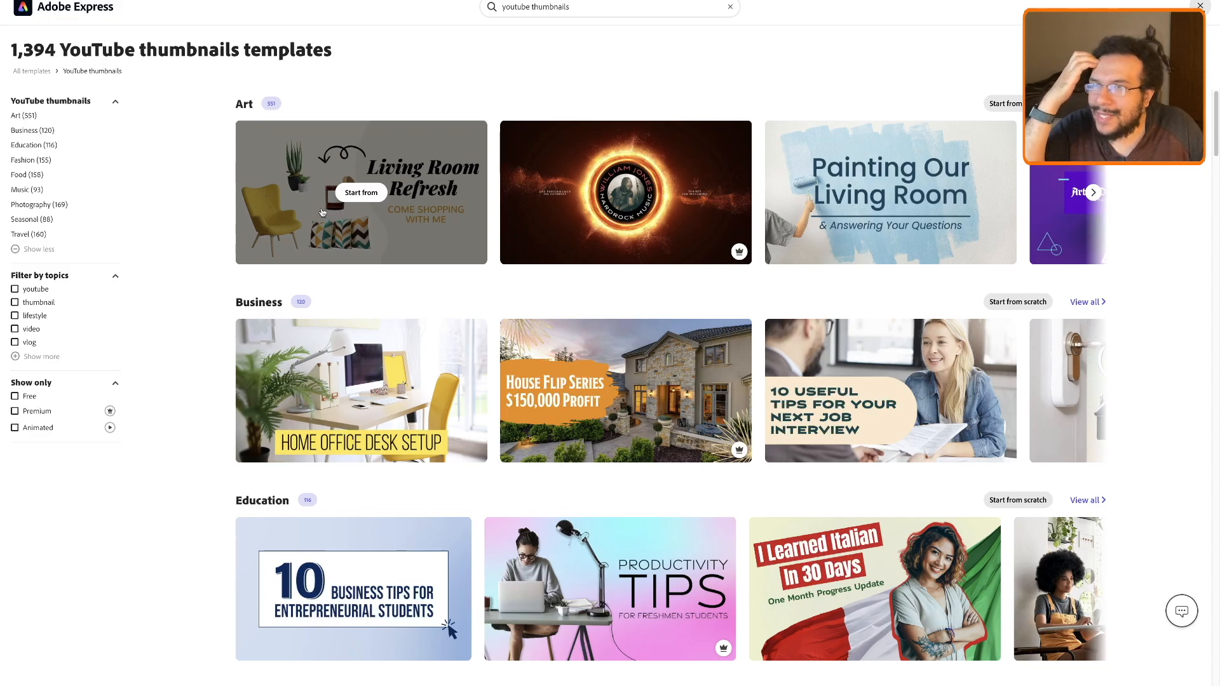
left_click(45, 150)
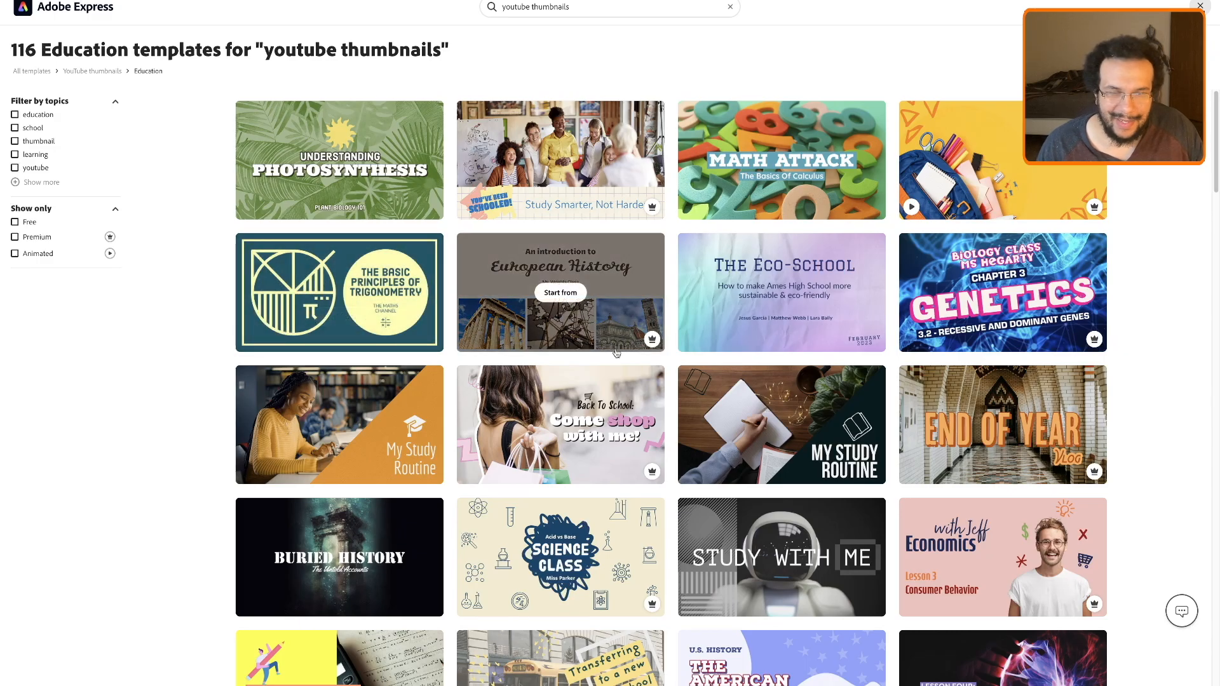
scroll(615, 353, "down", 5)
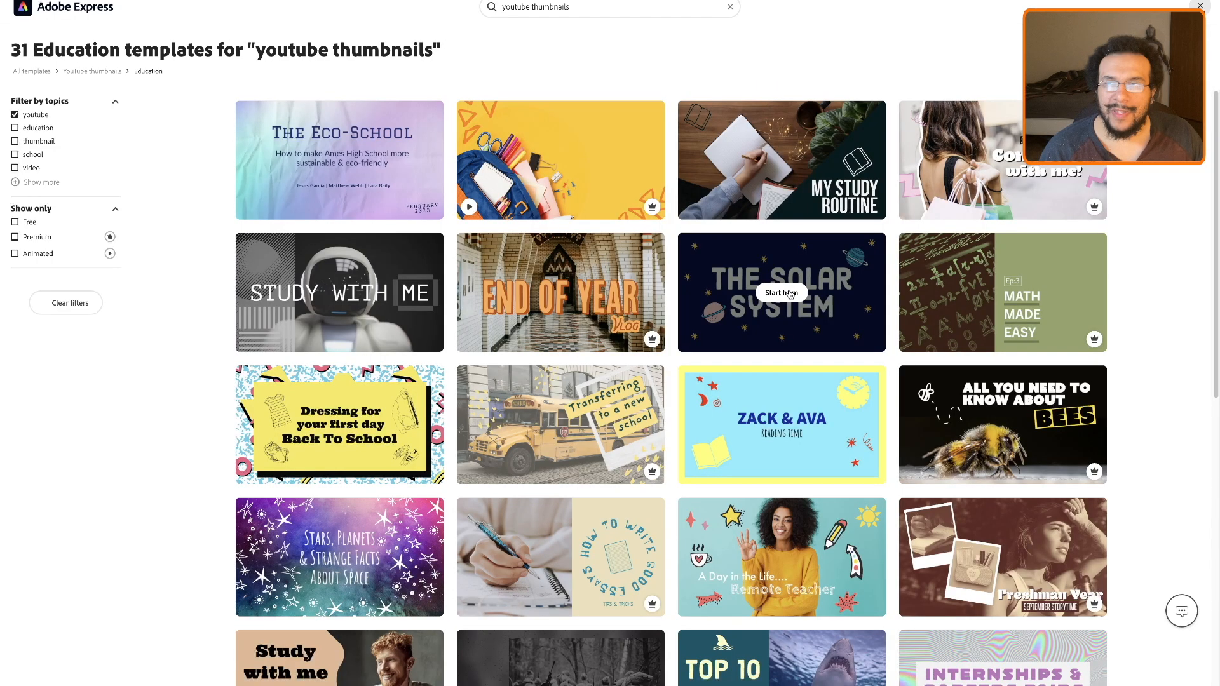
left_click(781, 292)
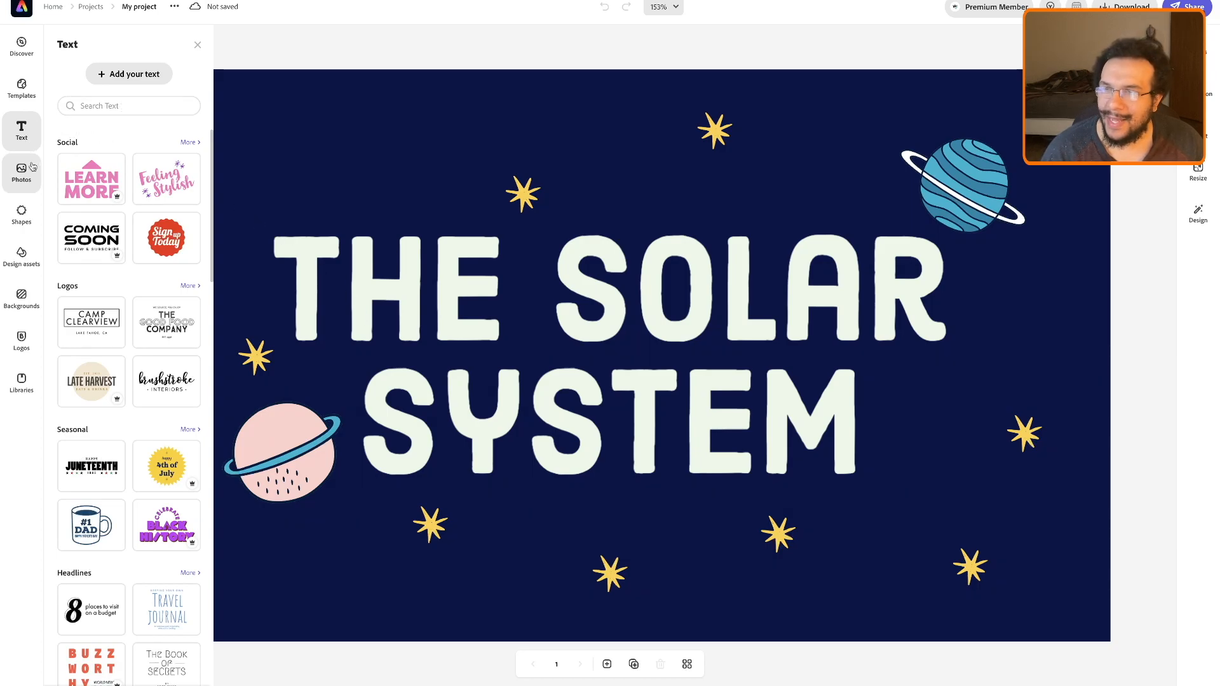
- Look through the available backgrounds, design assets, shapes, photos and text styles, and open the background's editing options
left_click(23, 299)
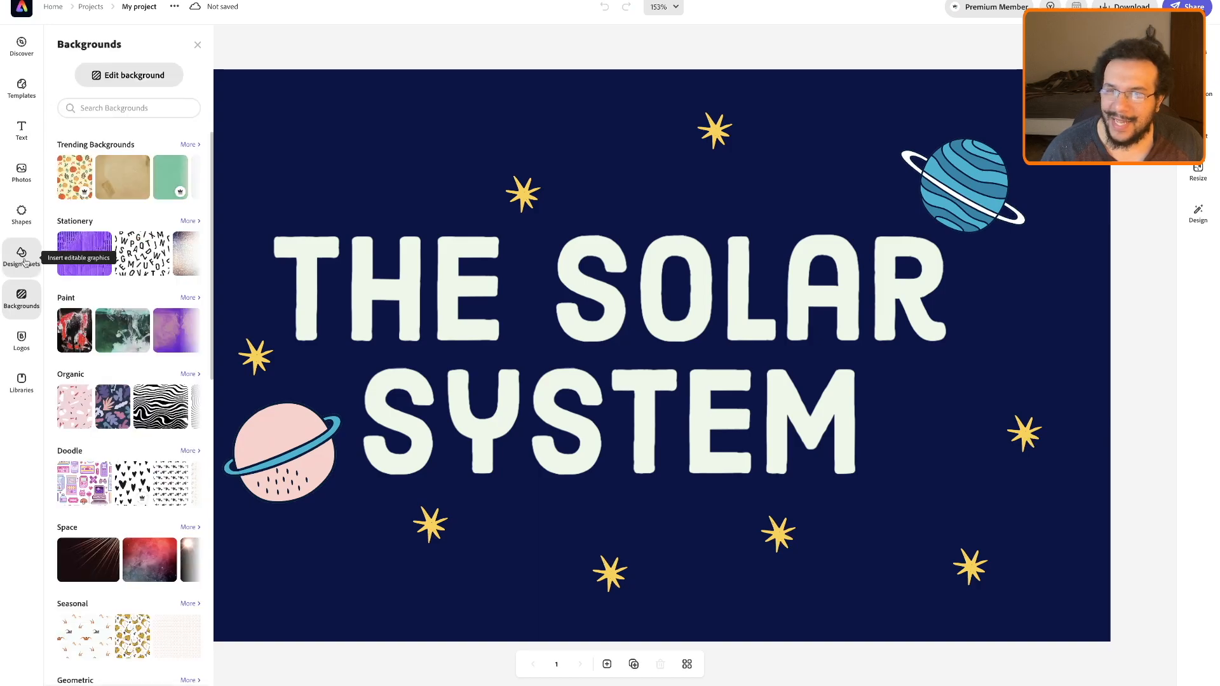
left_click(23, 259)
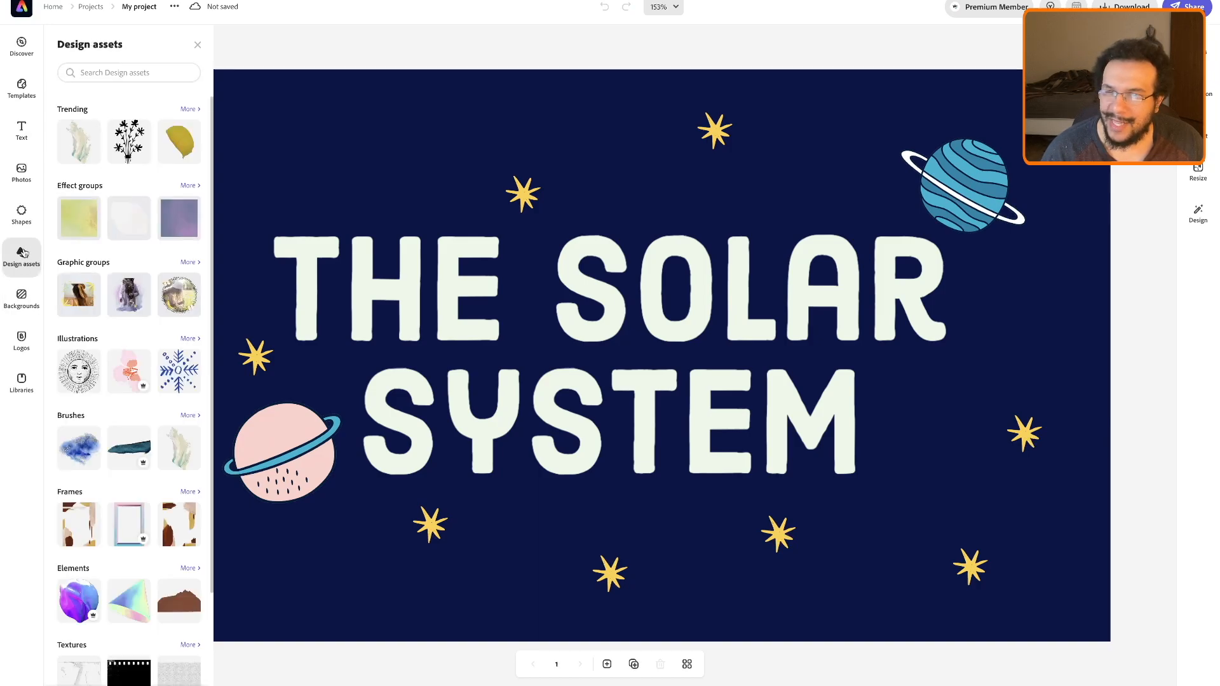
left_click(22, 215)
left_click(23, 179)
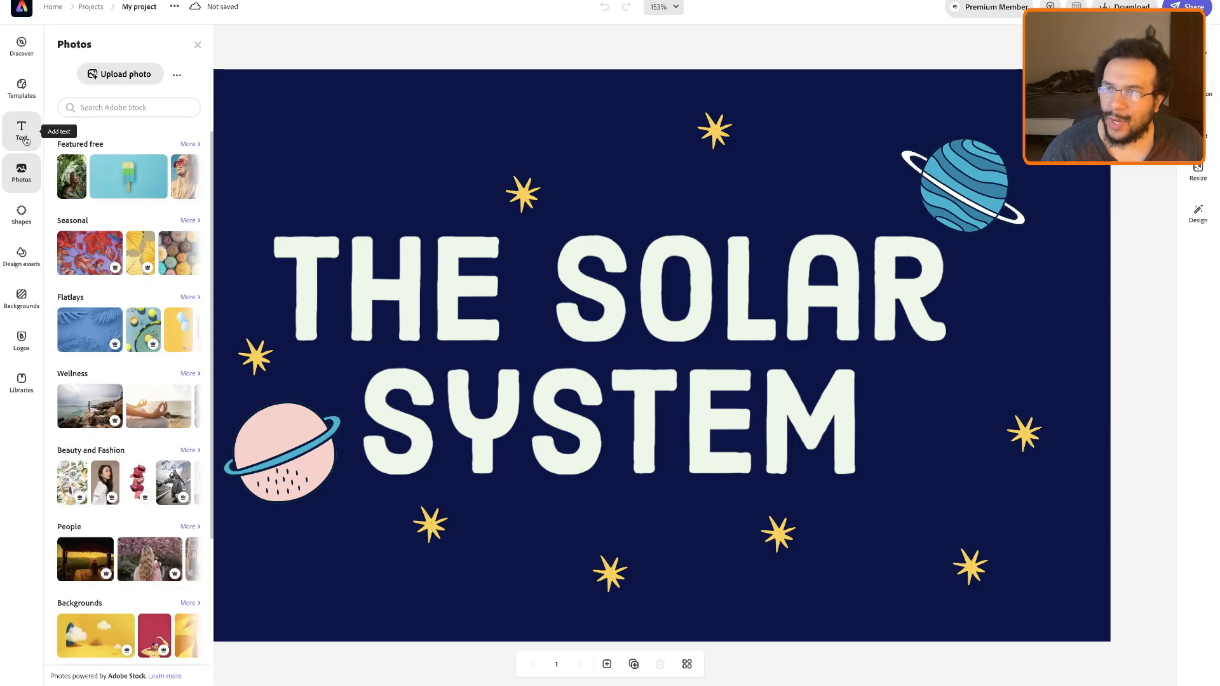
left_click(26, 140)
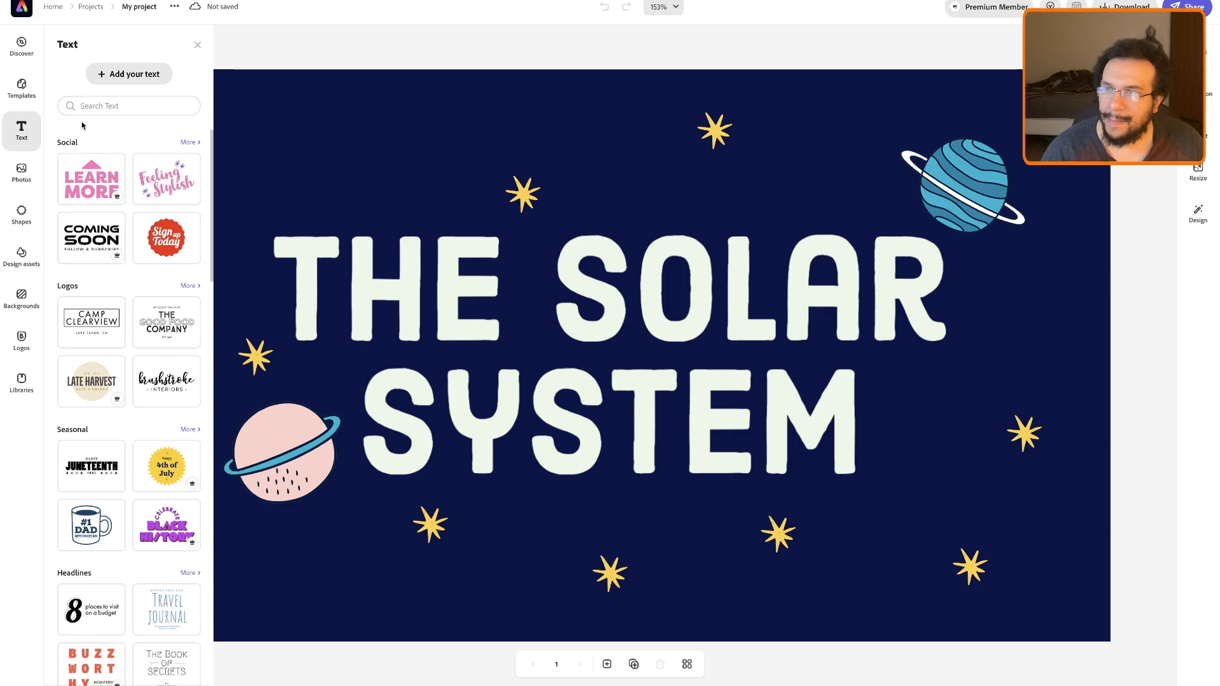
left_click(29, 175)
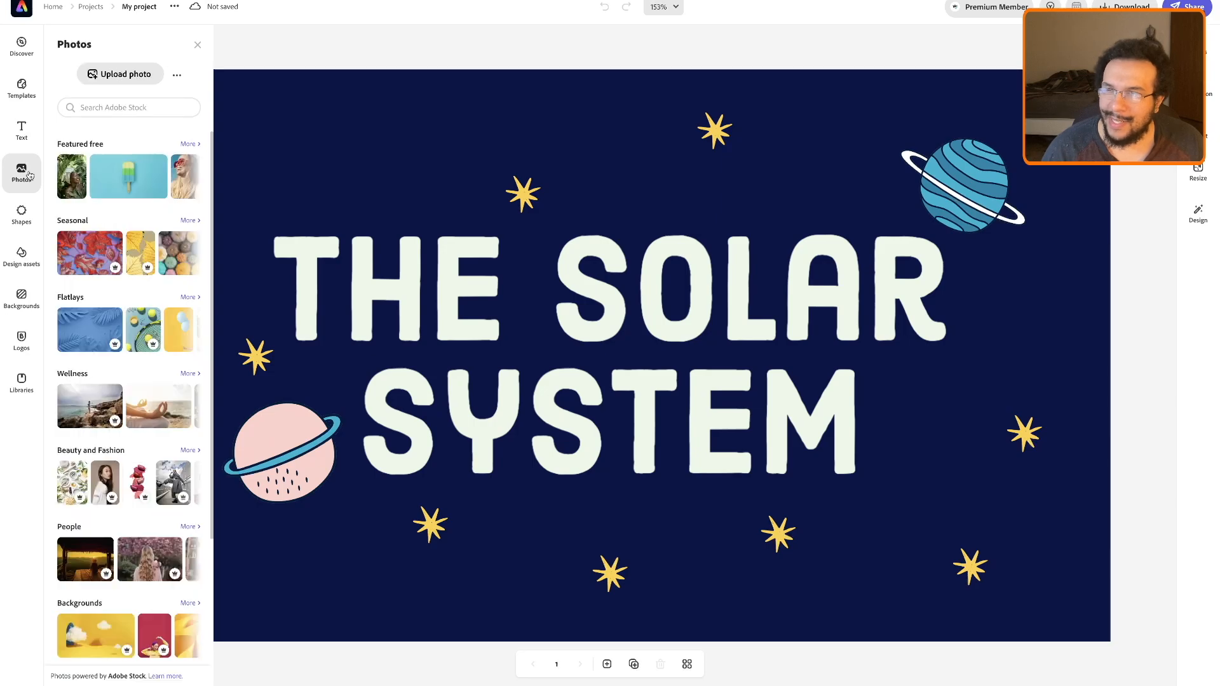
left_click(33, 296)
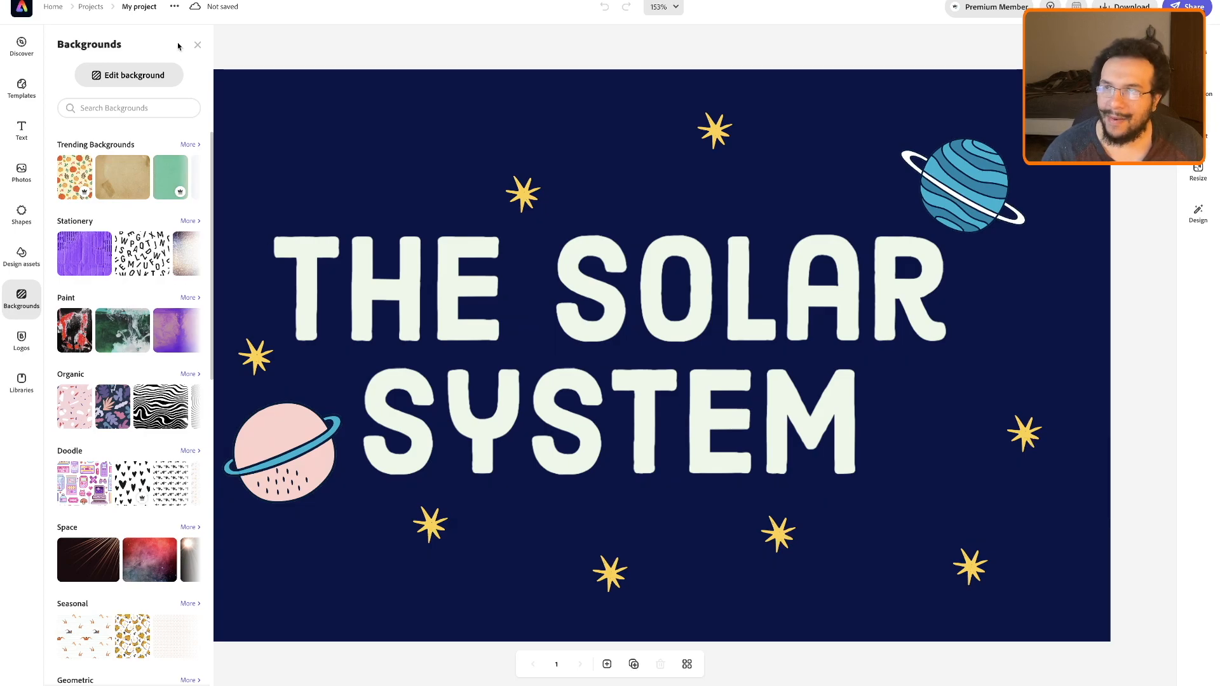
left_click(137, 83)
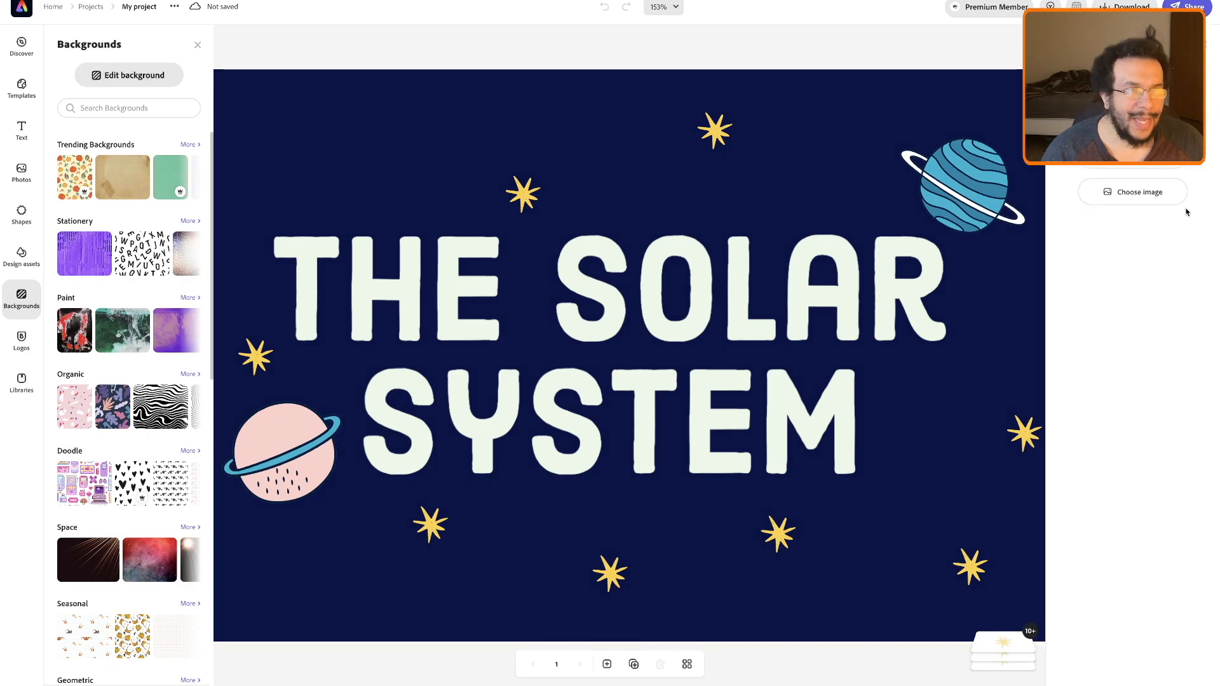
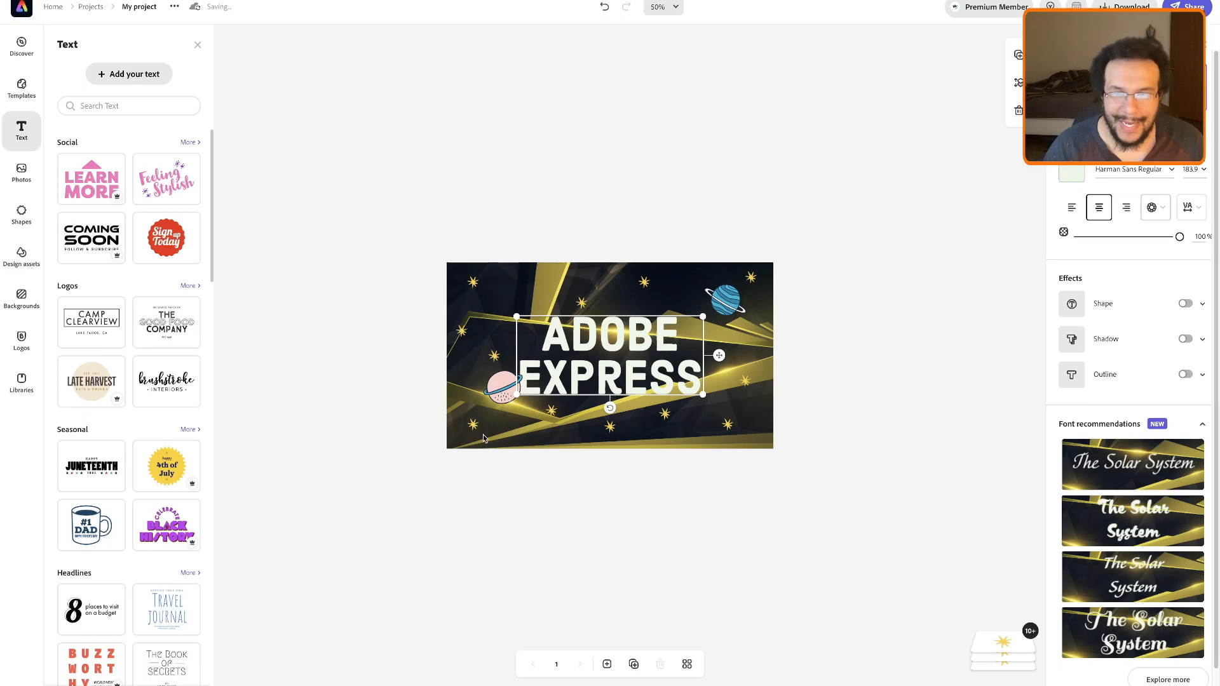
- Move the pink planet slightly left, clear of the title text, and select the blue planet
left_click(509, 392)
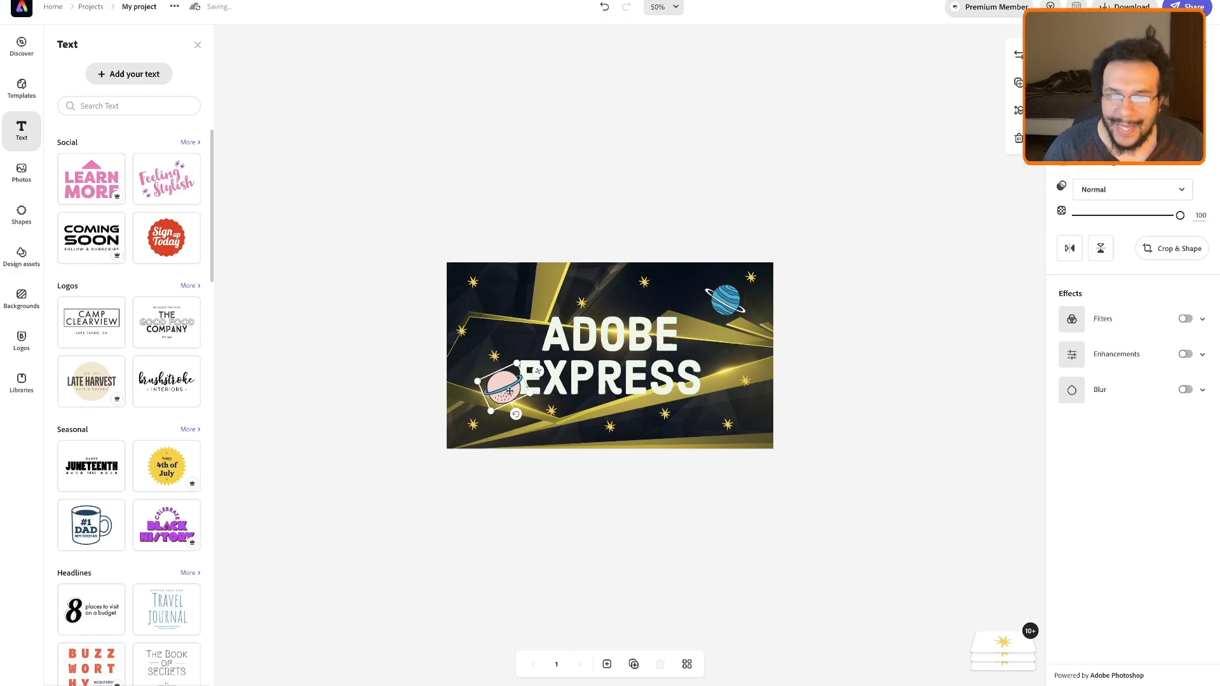
left_click_drag(507, 391, 497, 392)
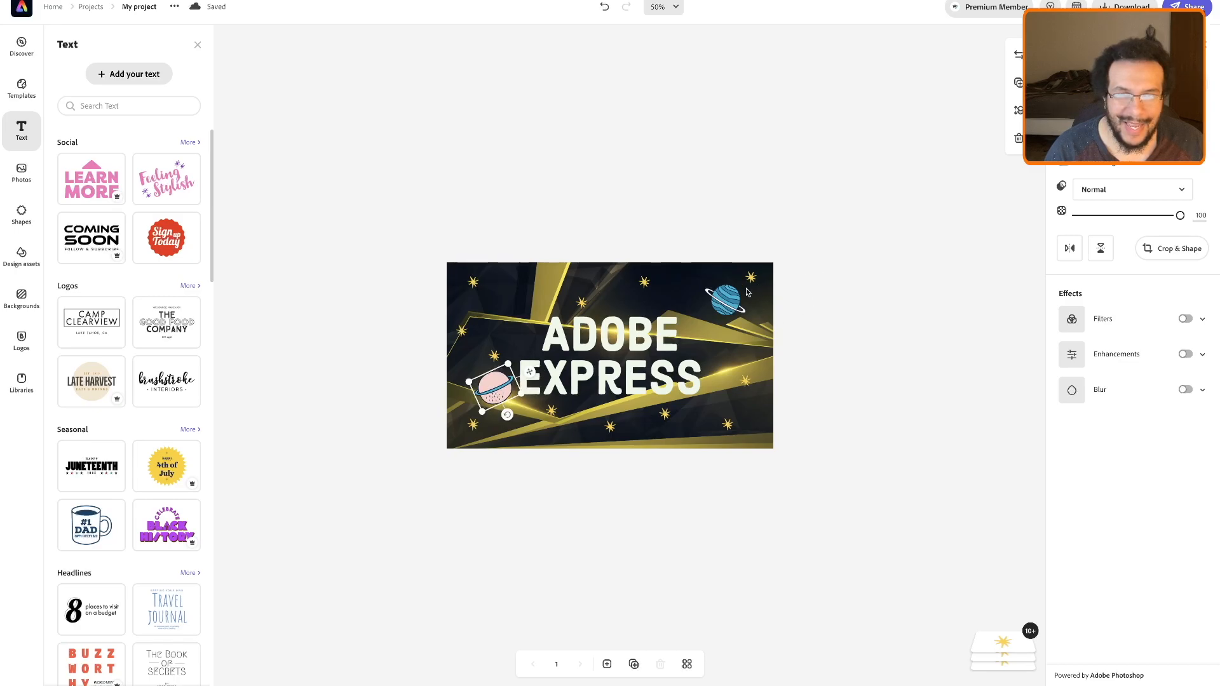
left_click(736, 305)
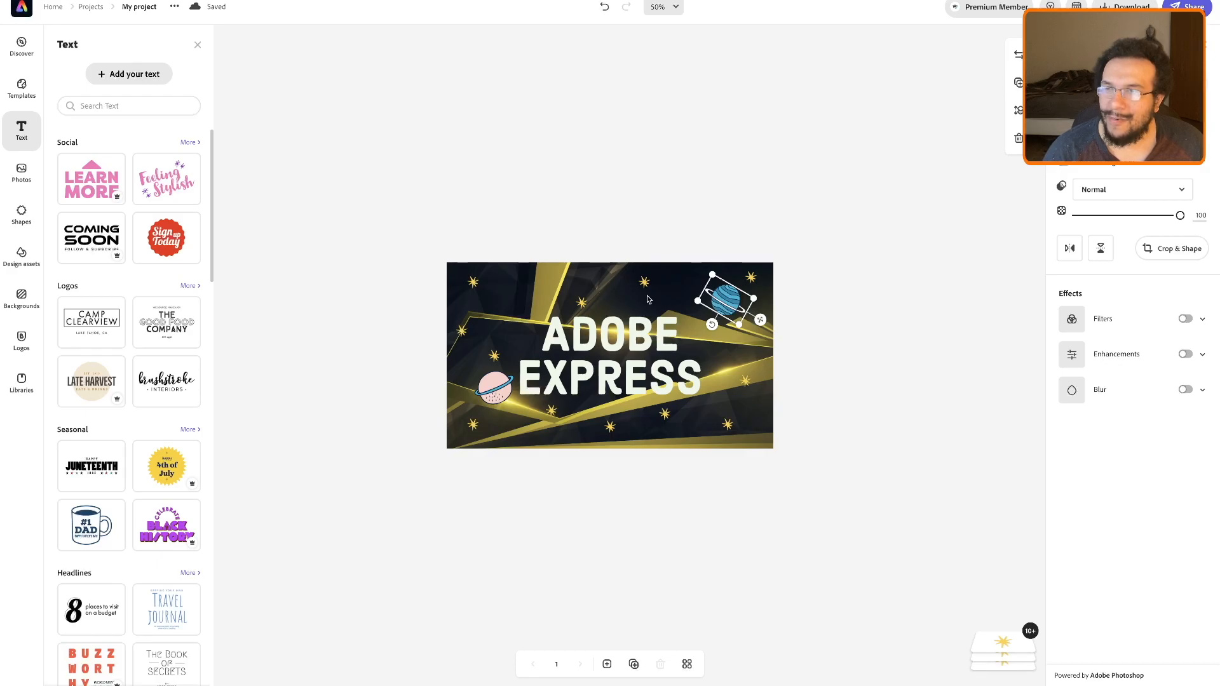
- Move the ADOBE EXPRESS title up to leave room beneath it on the thumbnail
left_click(29, 223)
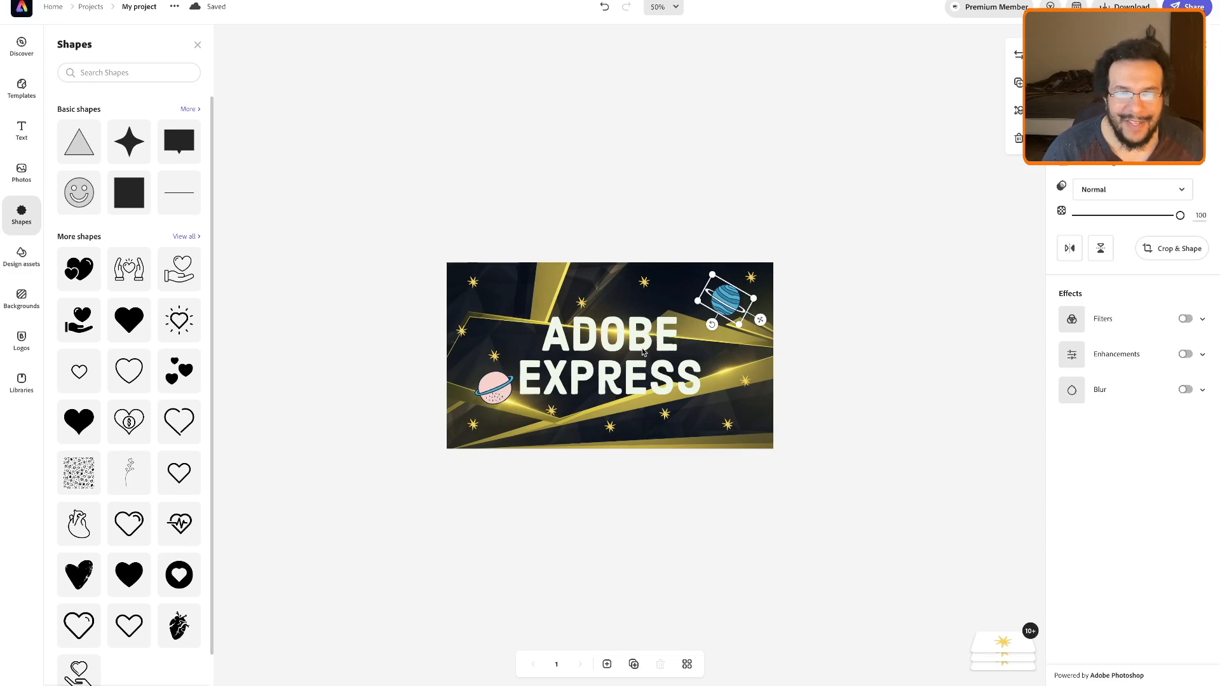
left_click(619, 342)
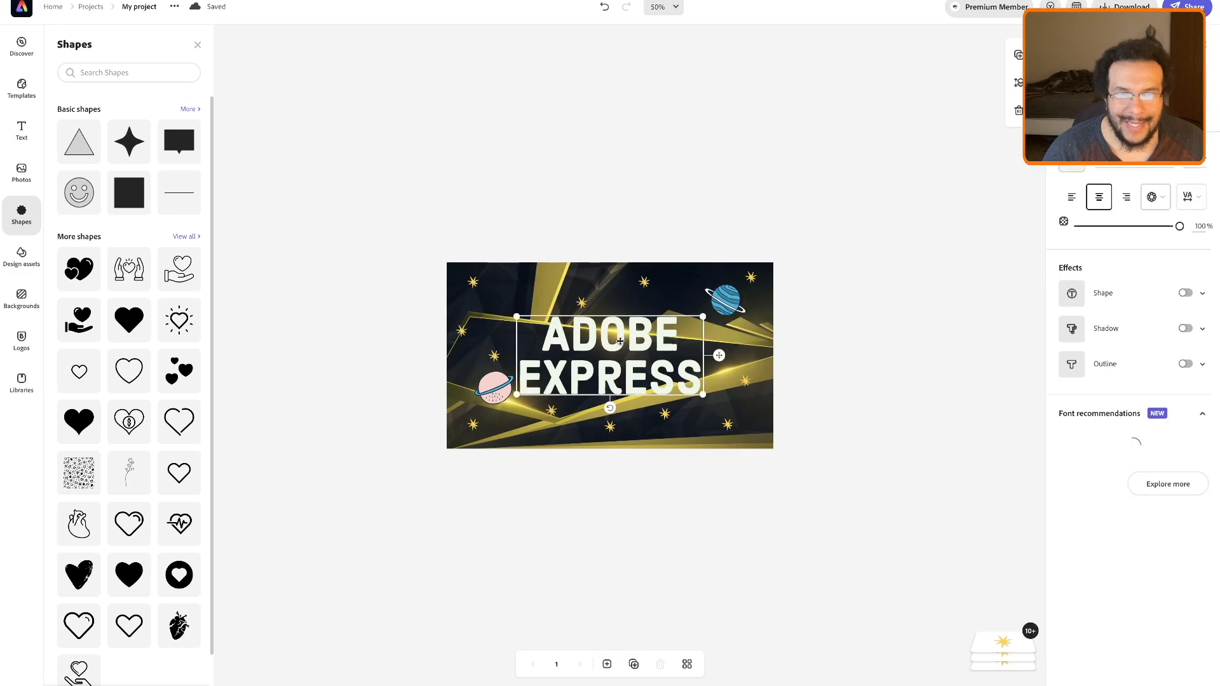
left_click_drag(621, 342, 616, 315)
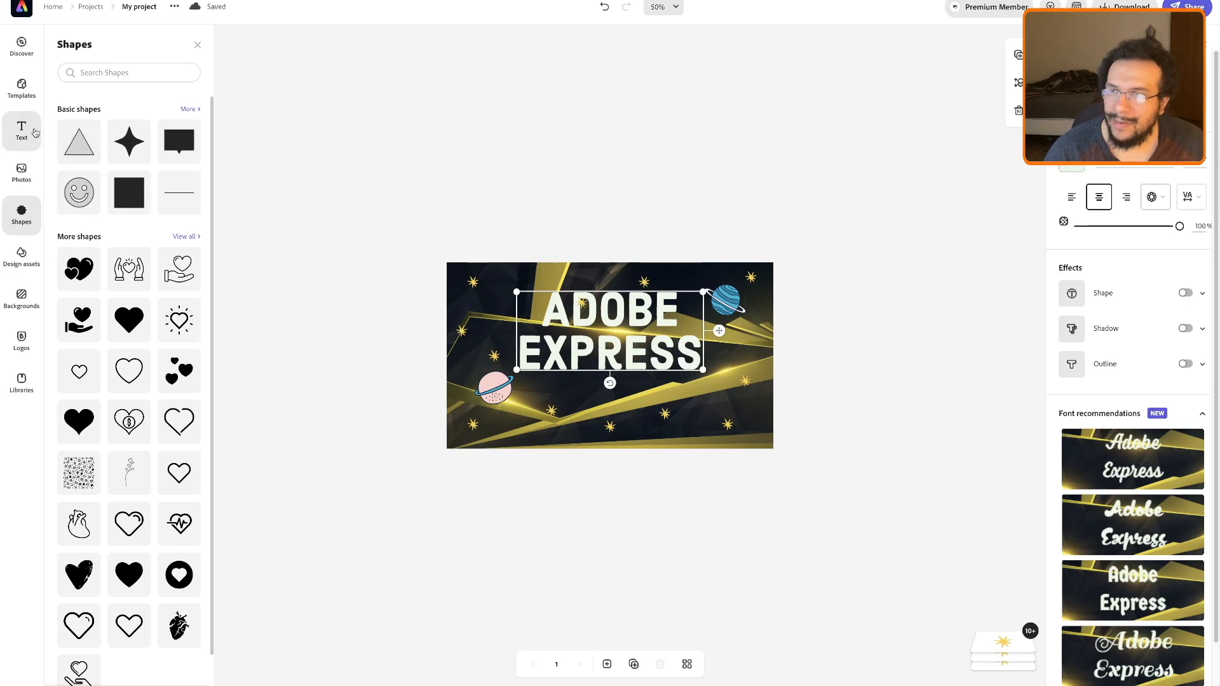
- Add a text reading "OVERVIEW" and place it centred directly below the ADOBE EXPRESS title
left_click(21, 130)
left_click(120, 73)
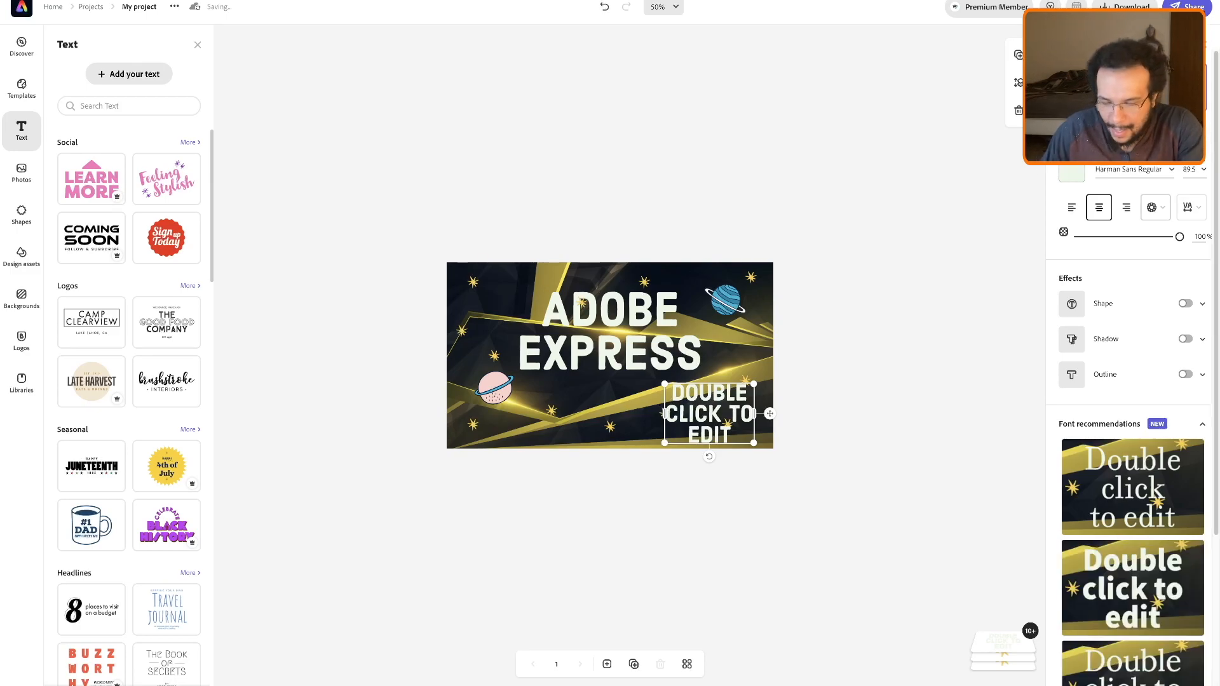
key("BackSpace")
type("OVE")
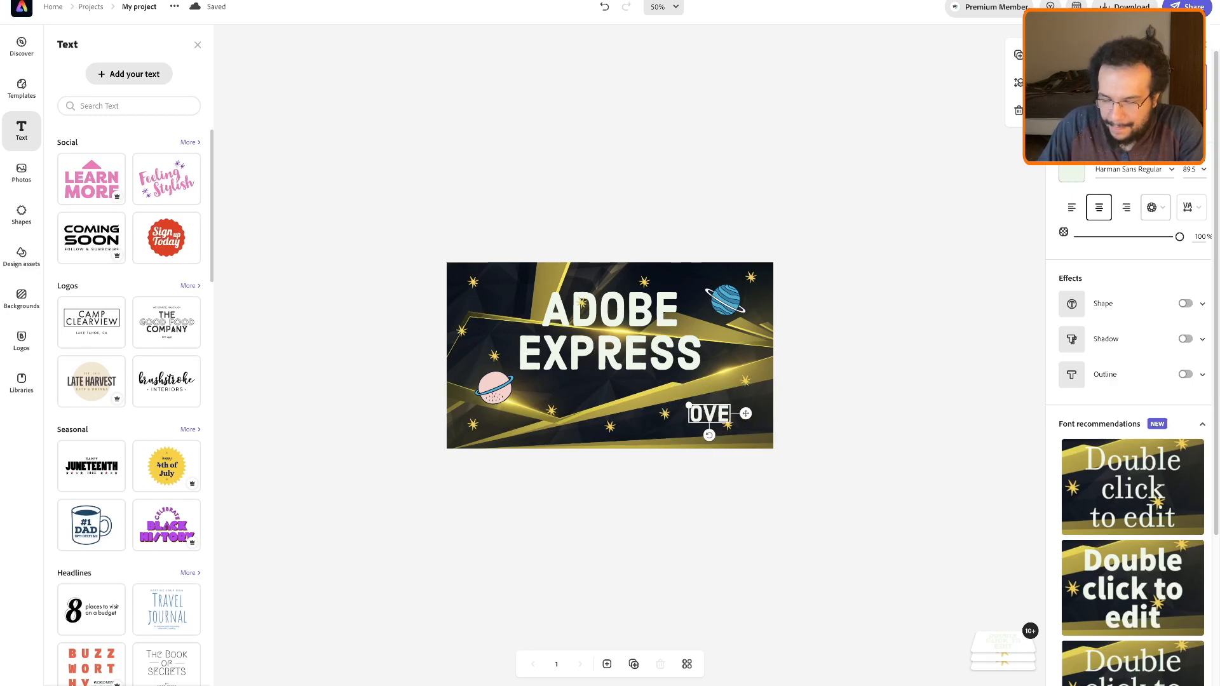
type("RVIEW")
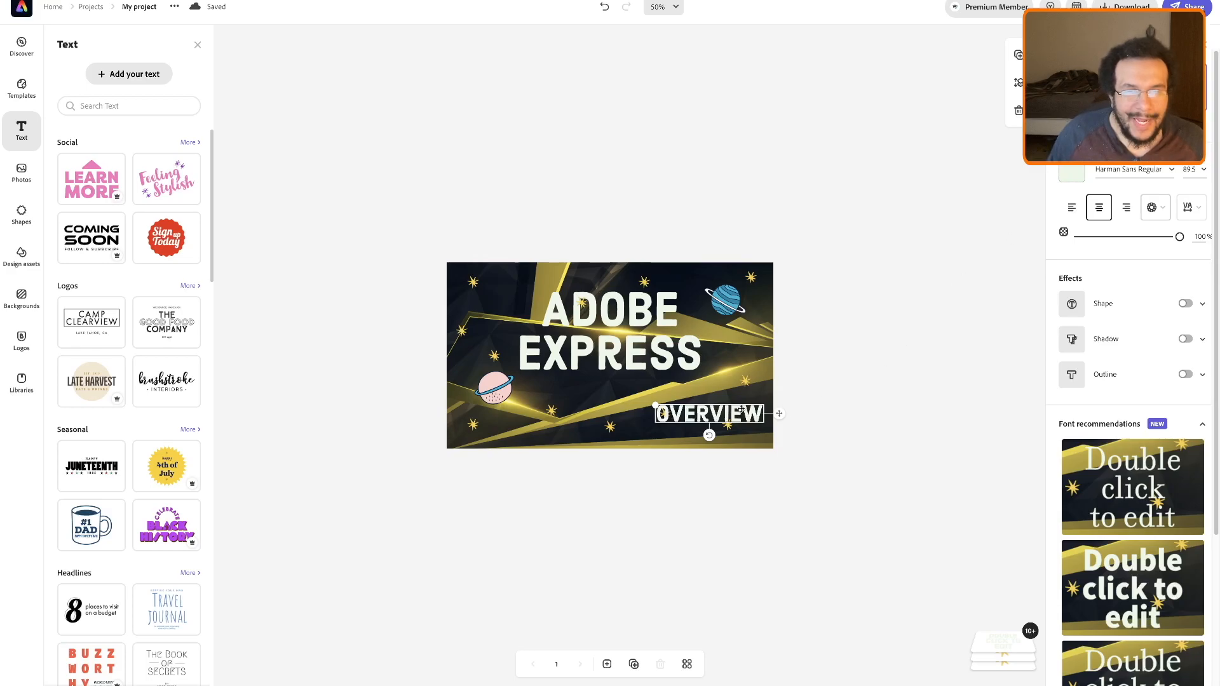
left_click_drag(711, 415, 617, 395)
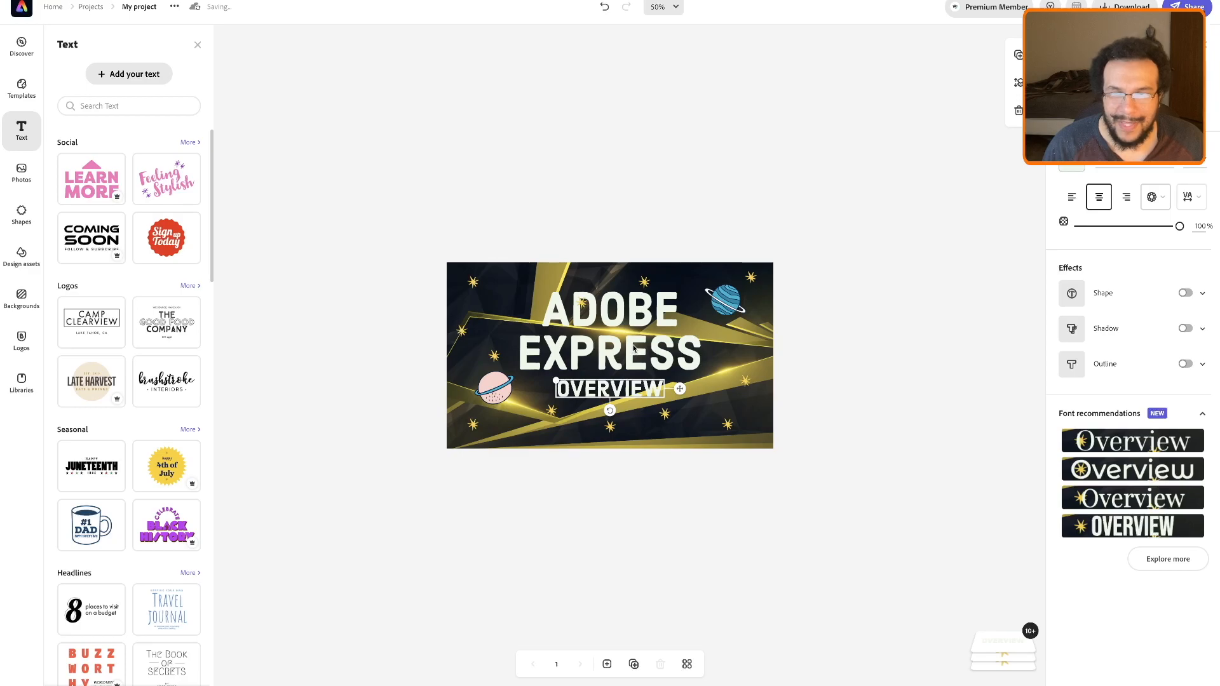
- Turn on a filter for the background image, compare the filter styles, and settle on Duotone in purple and orange
left_click(742, 349)
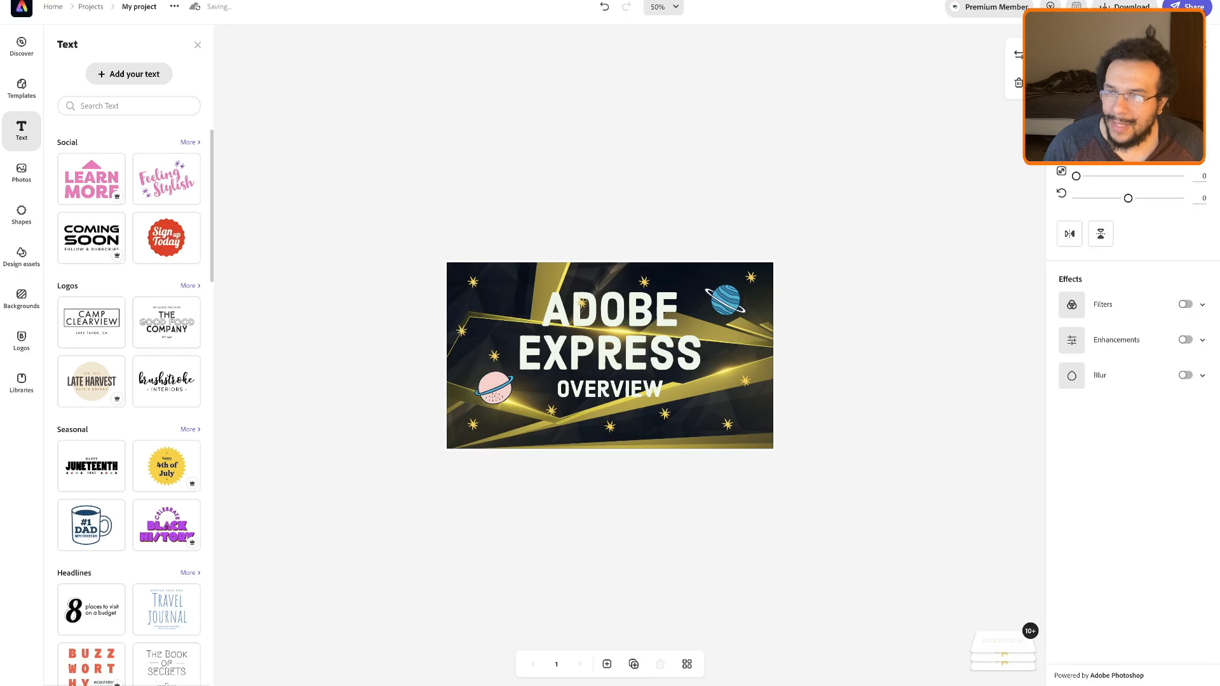
left_click(21, 298)
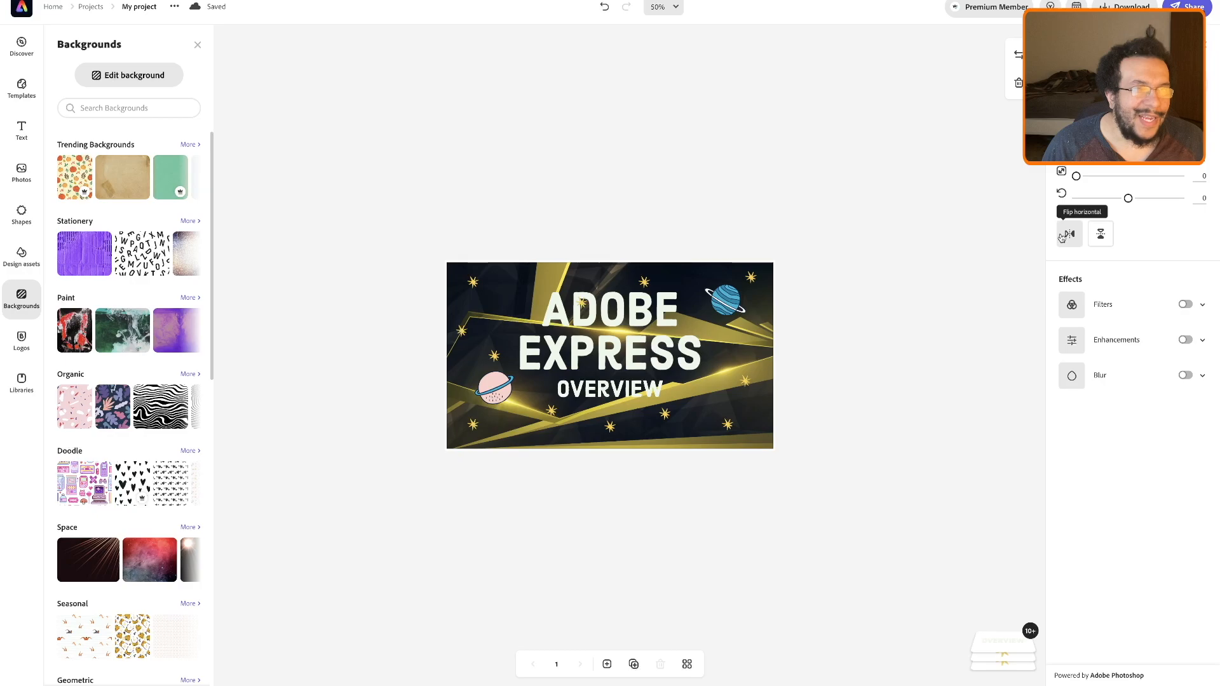
left_click(1185, 306)
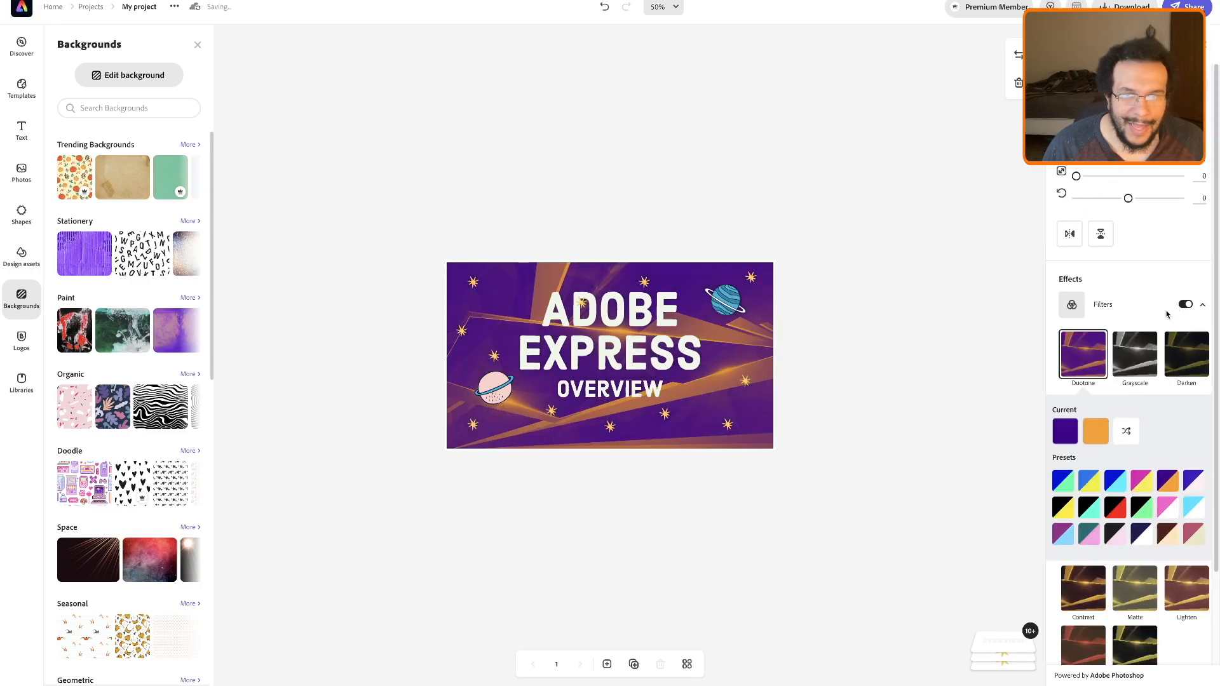
left_click(1142, 355)
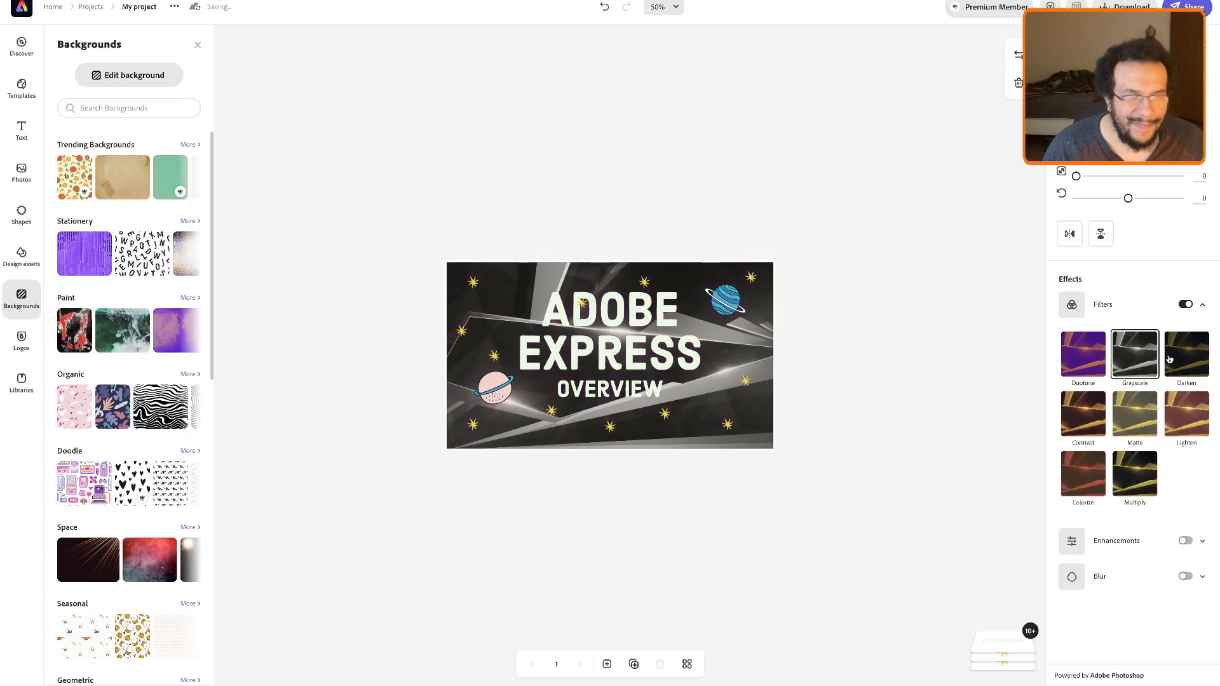
left_click(1177, 360)
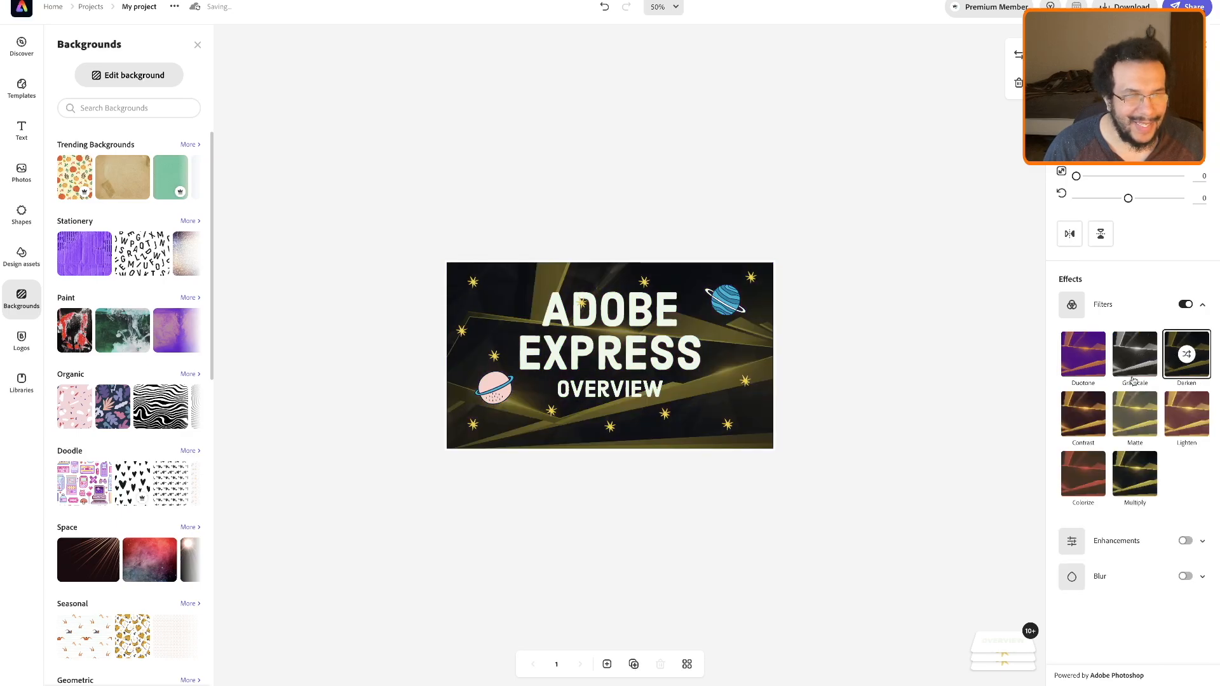
left_click(1083, 412)
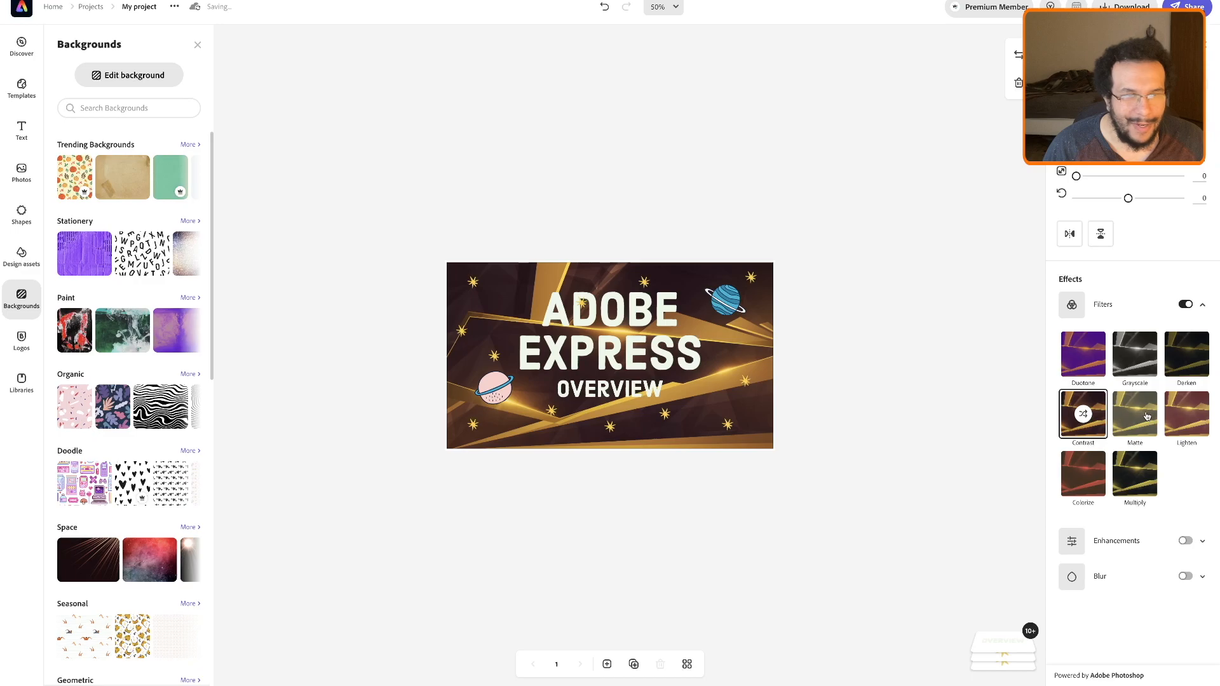
left_click(1168, 417)
left_click(1137, 483)
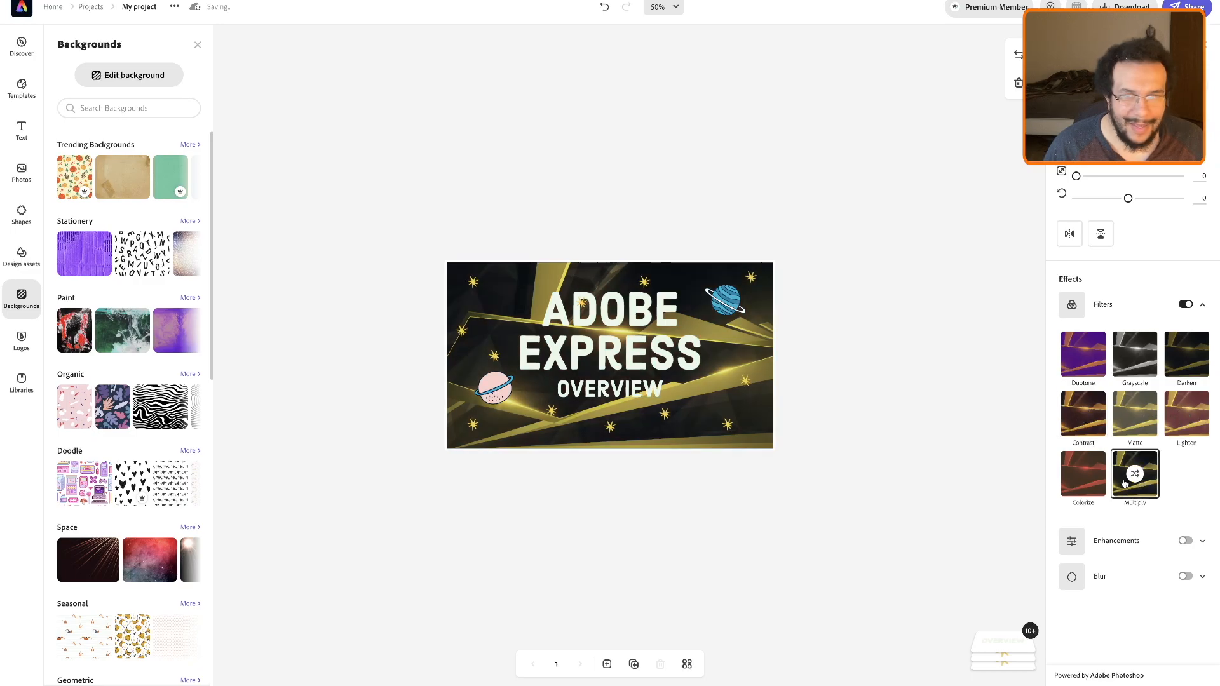
left_click(1084, 485)
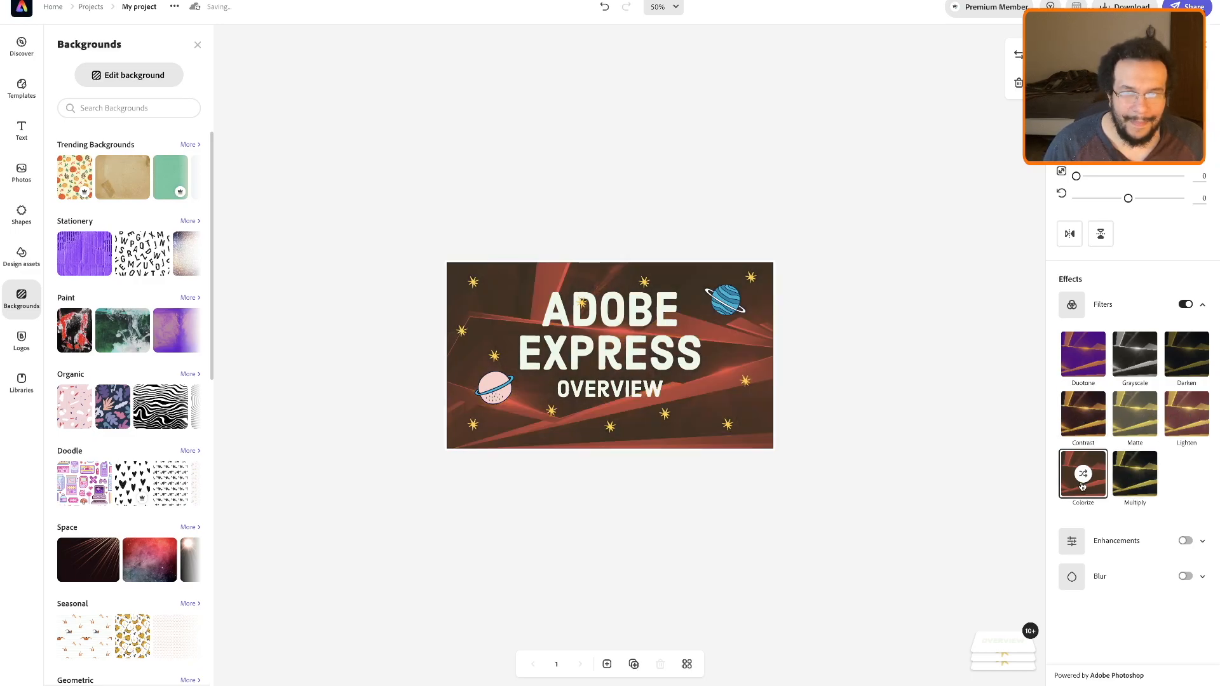
left_click(1095, 371)
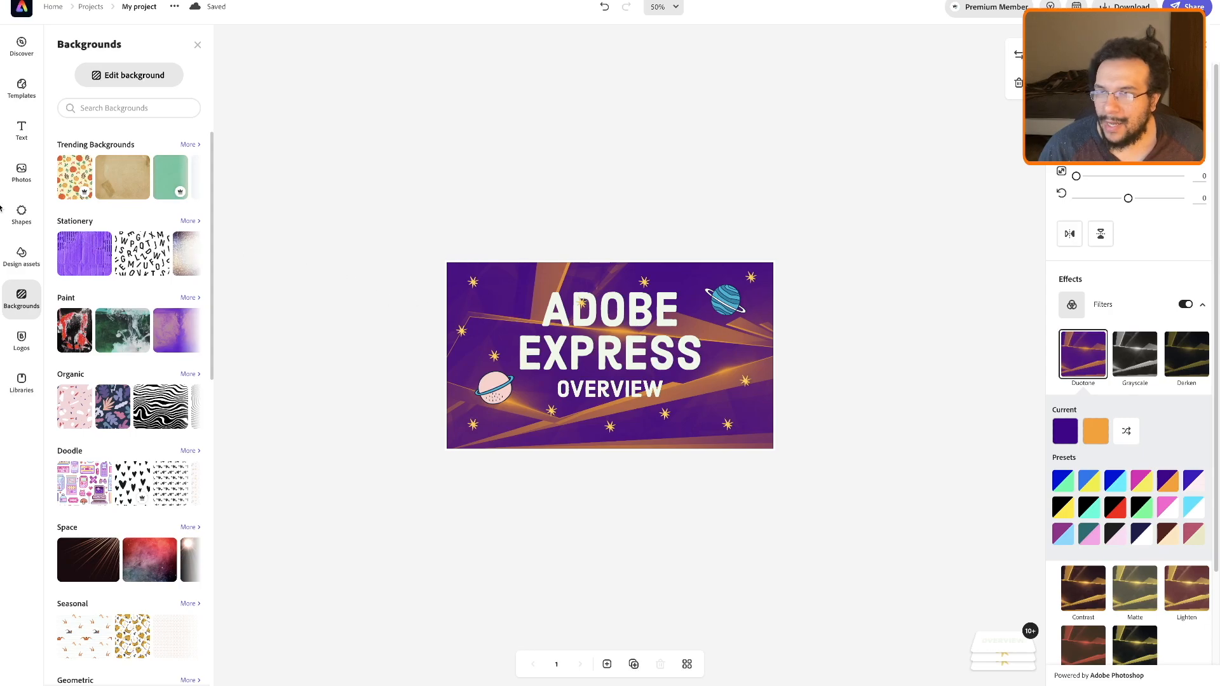
- Look through the basic shapes and the additional shapes available for the design
left_click(21, 211)
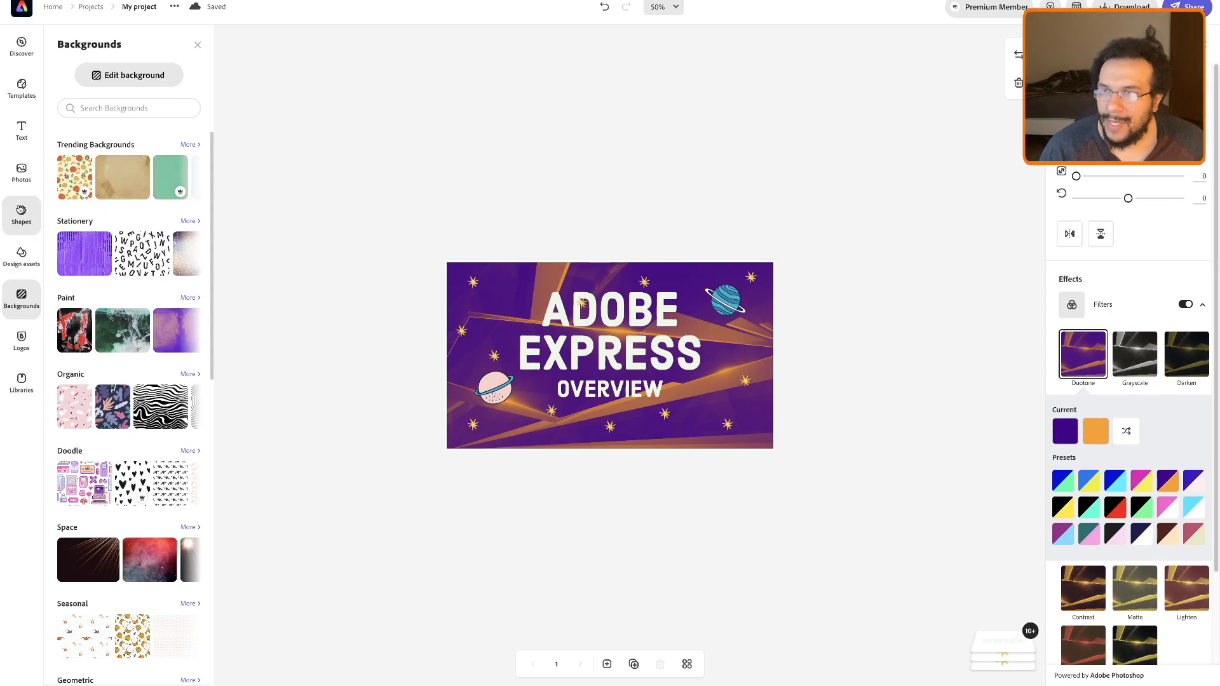
scroll(177, 375, "down", 1)
scroll(177, 375, "up", 1)
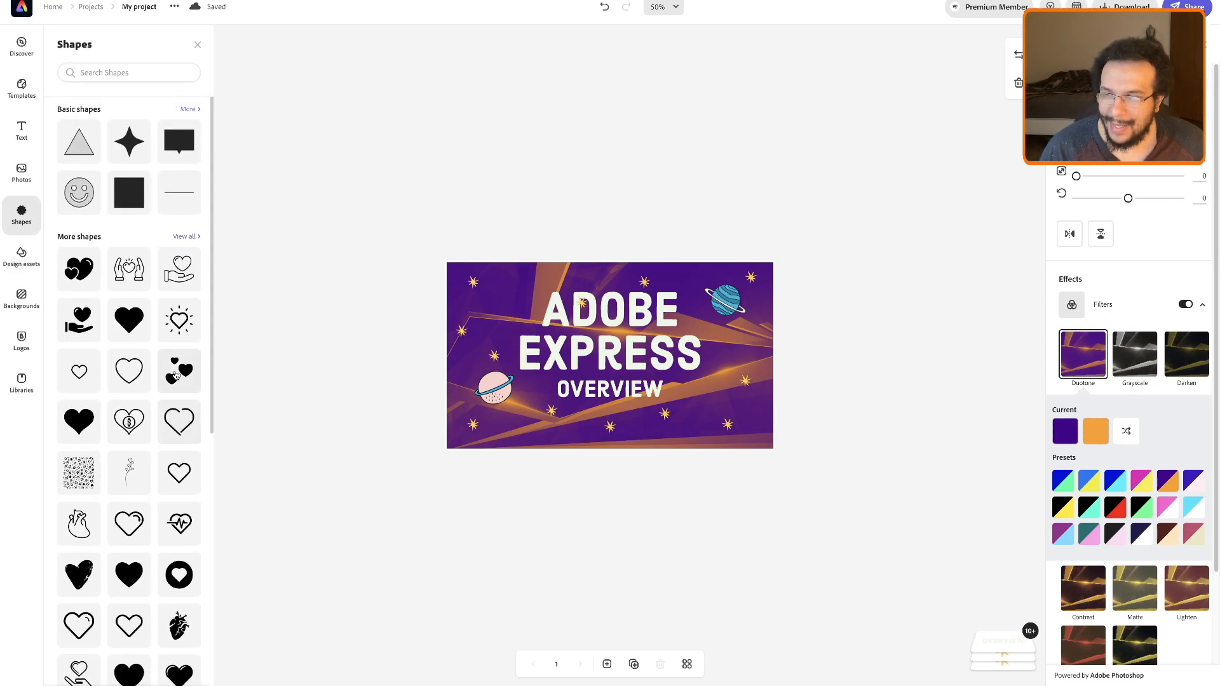
scroll(177, 375, "down", 8)
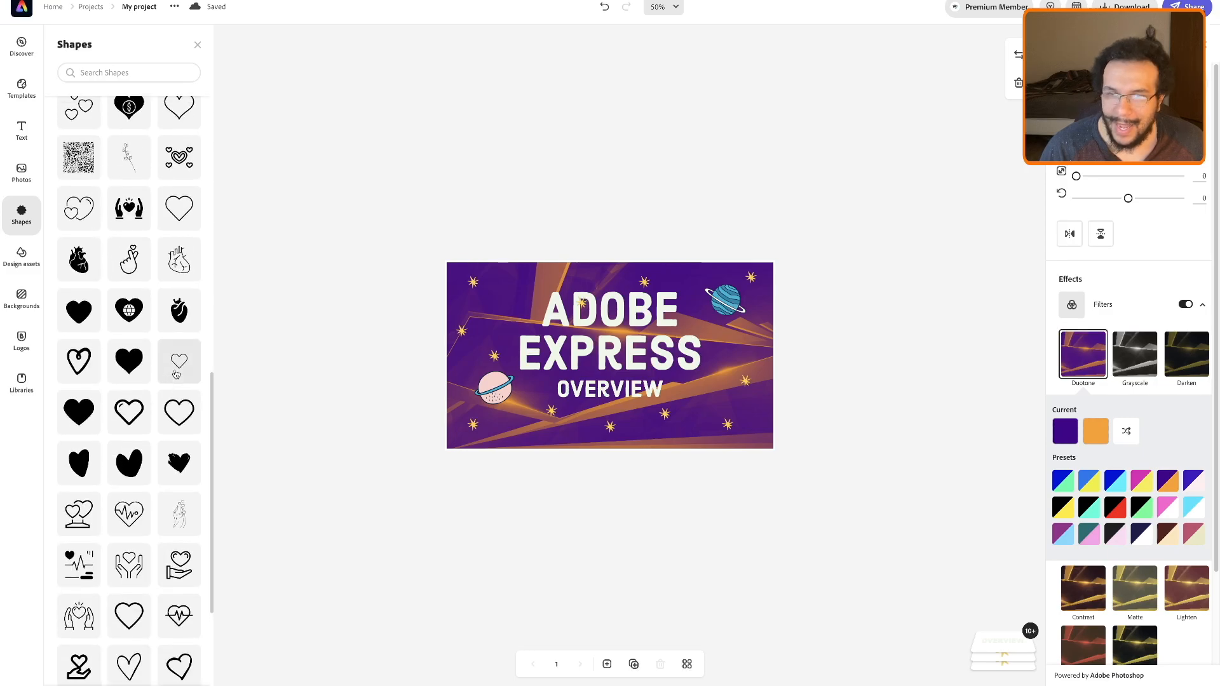
scroll(177, 373, "up", 8)
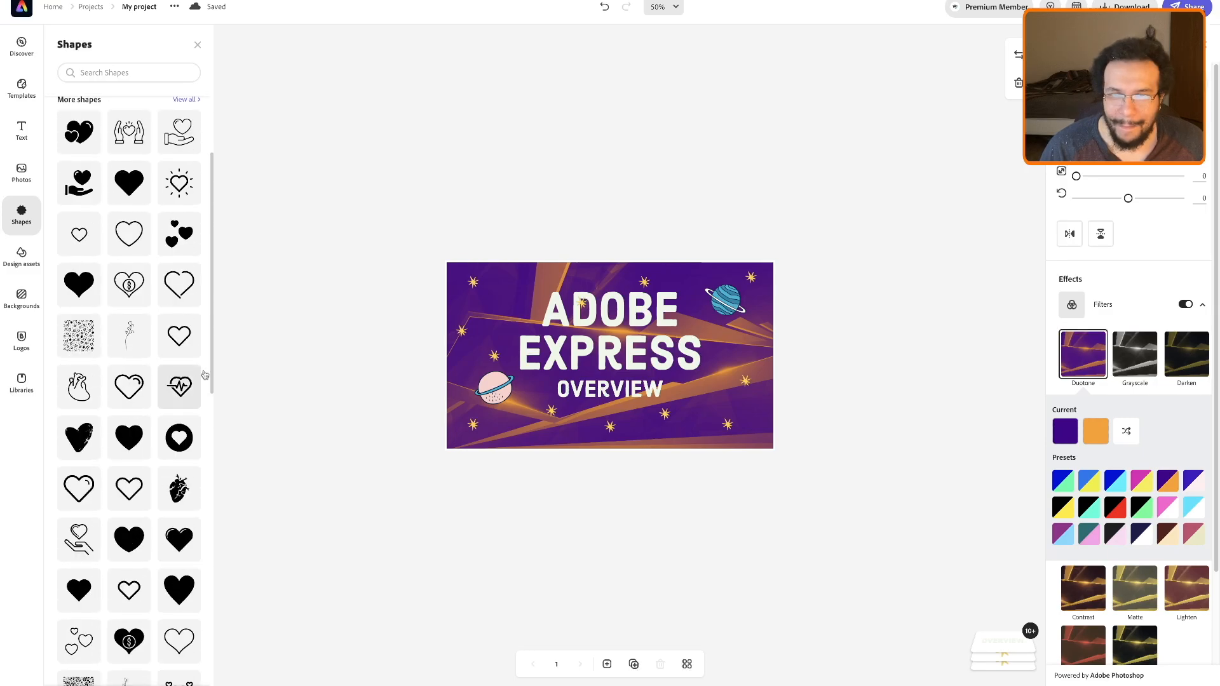
- Delete the pink planet and the blue planet from the thumbnail
left_click(500, 393)
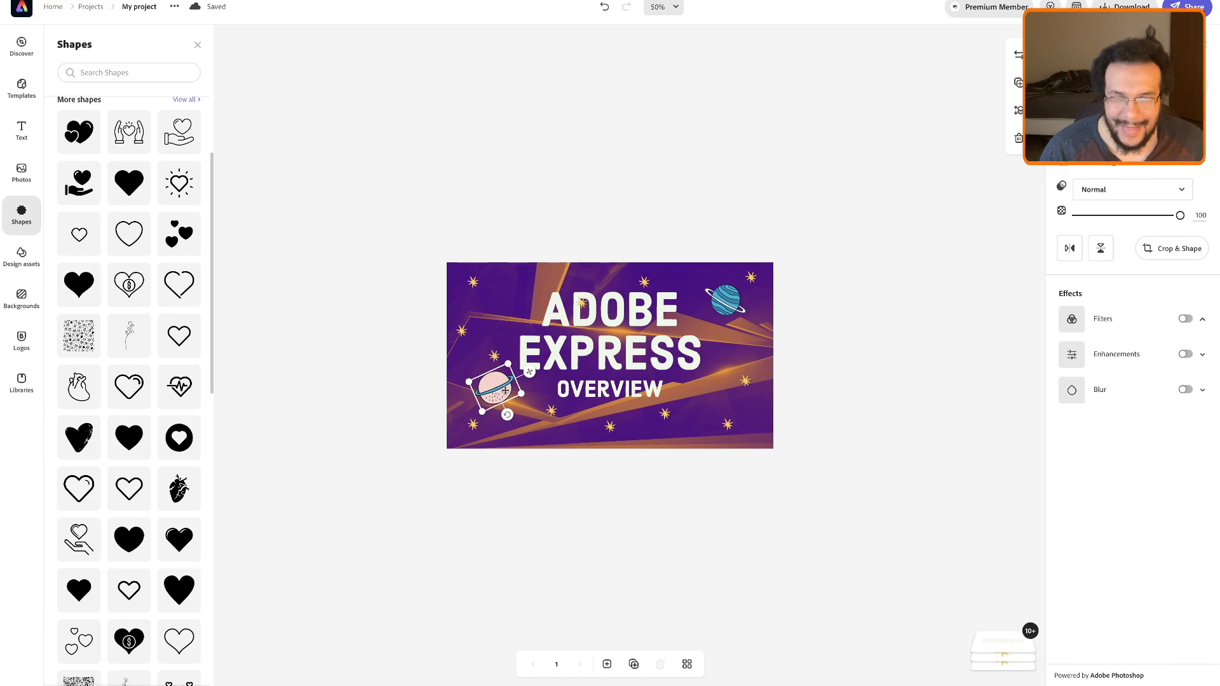
double_click(509, 384)
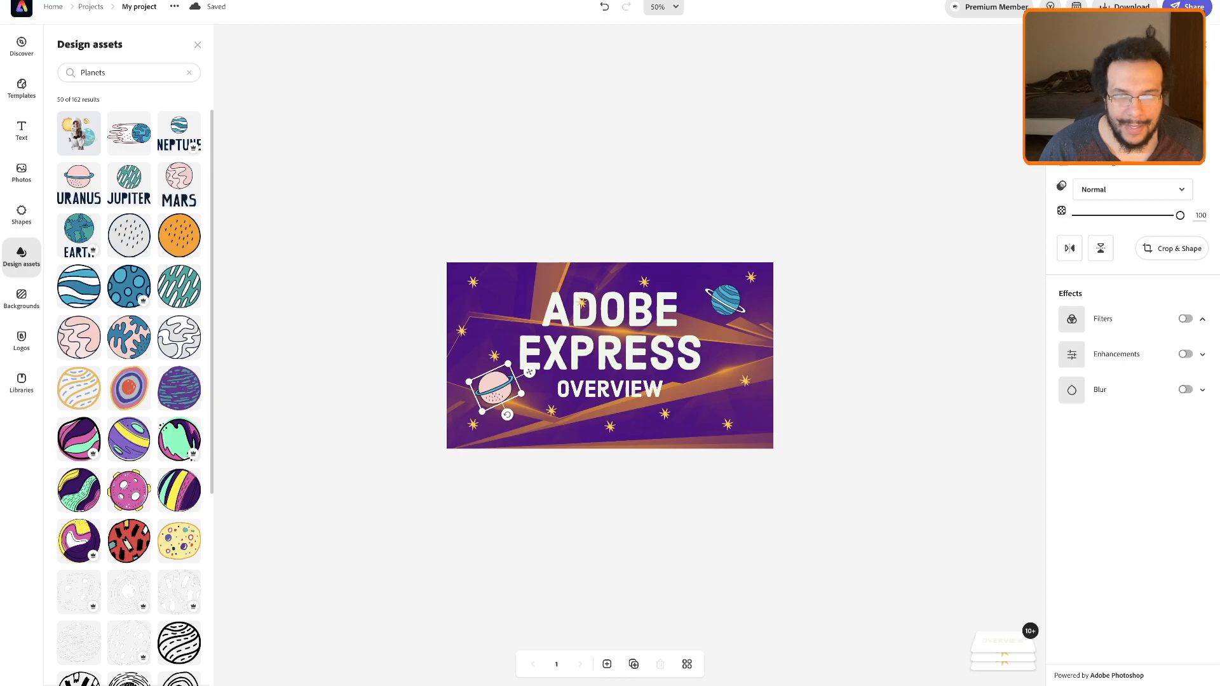
key("Escape")
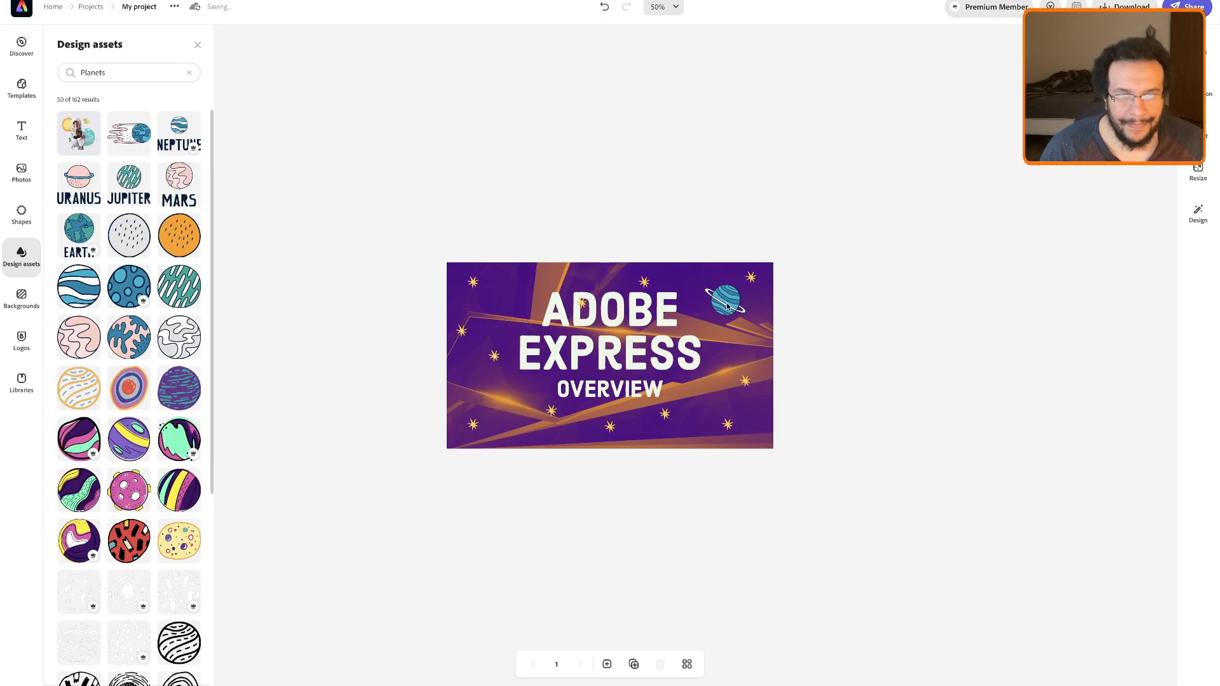
left_click(727, 307)
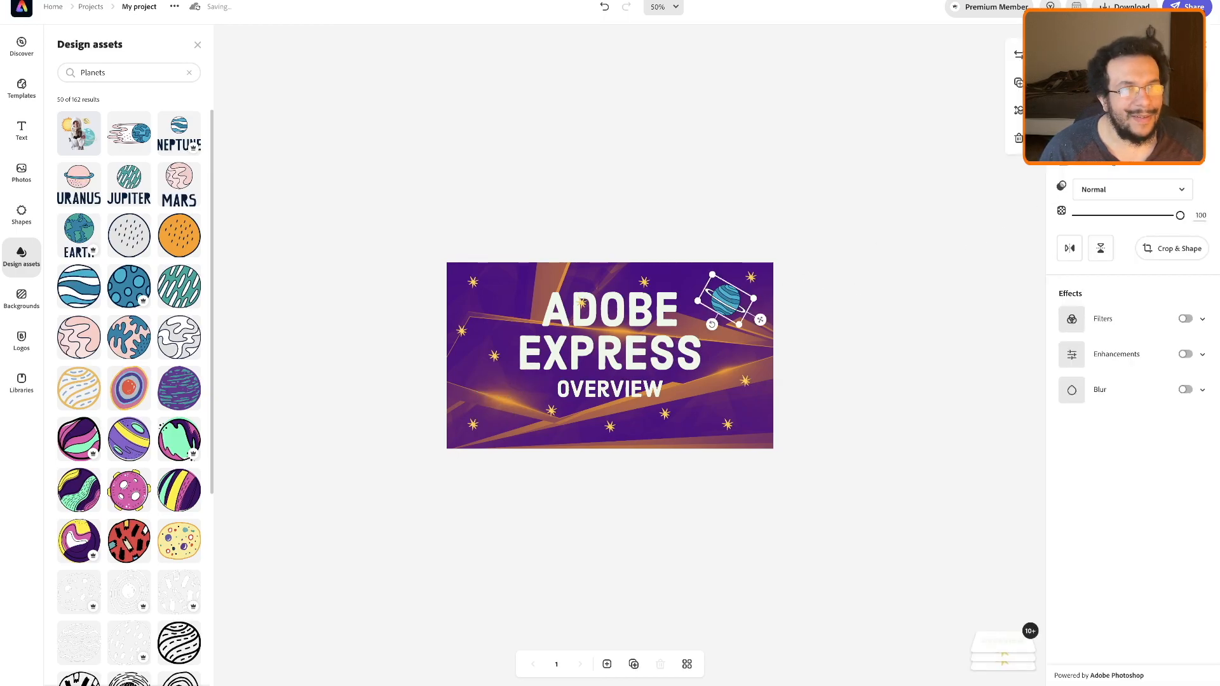
key("Delete")
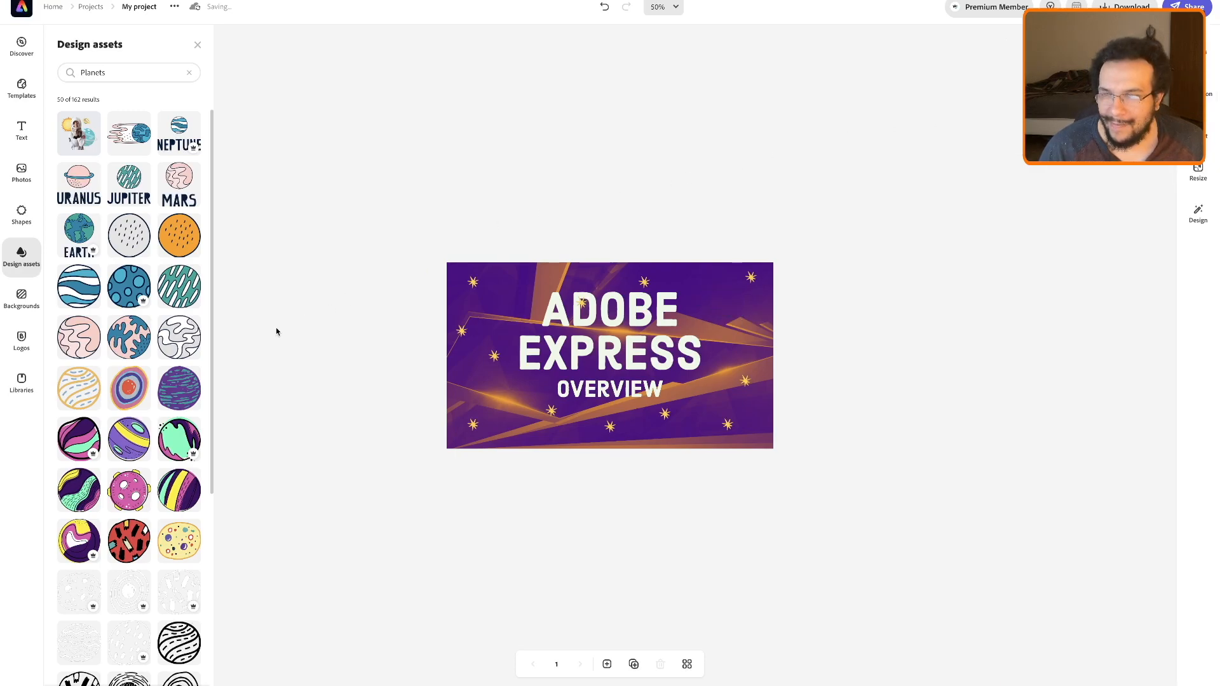
- Add a light-ray overlay from the design assets across the thumbnail and move the OVERVIEW and ADOBE EXPRESS text layers above it
scroll(118, 138, "down", 10)
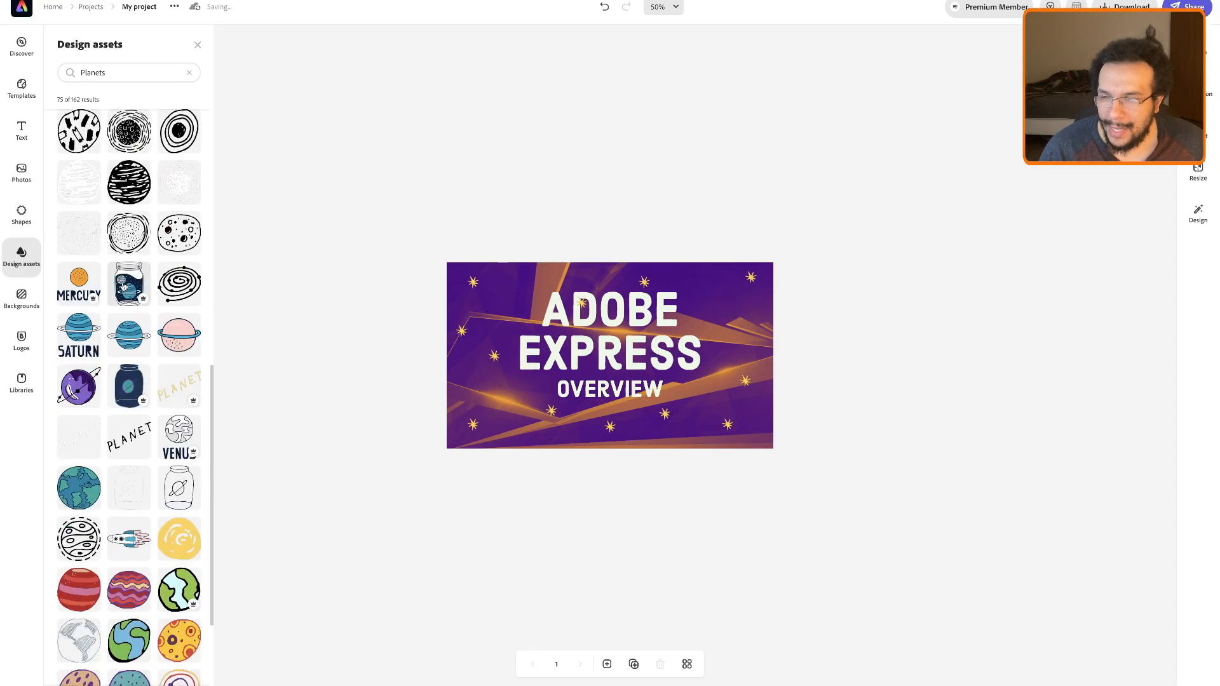
scroll(124, 288, "up", 15)
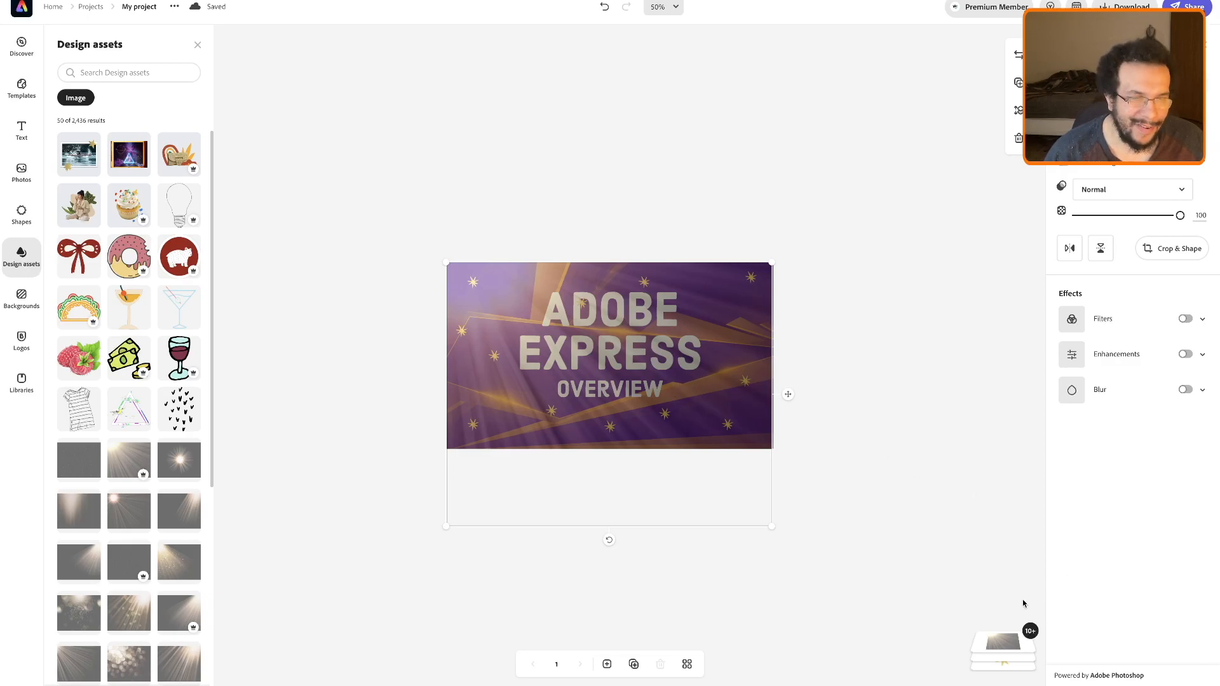
left_click(1009, 648)
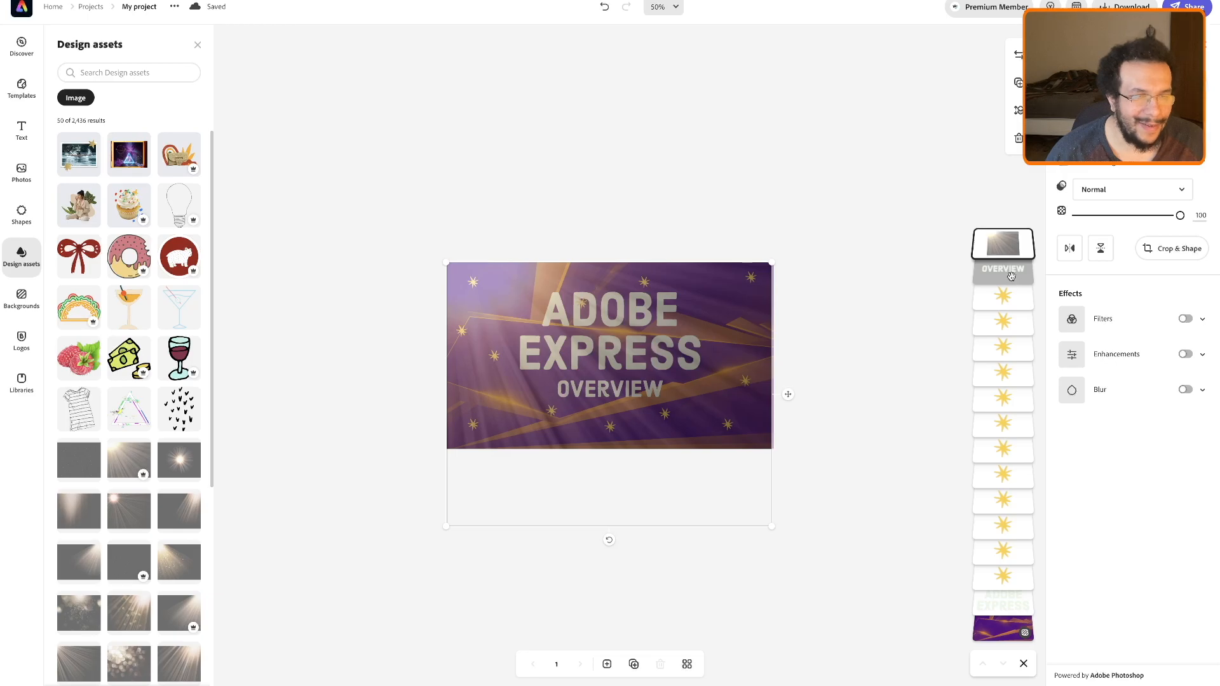
left_click_drag(1011, 275, 1011, 243)
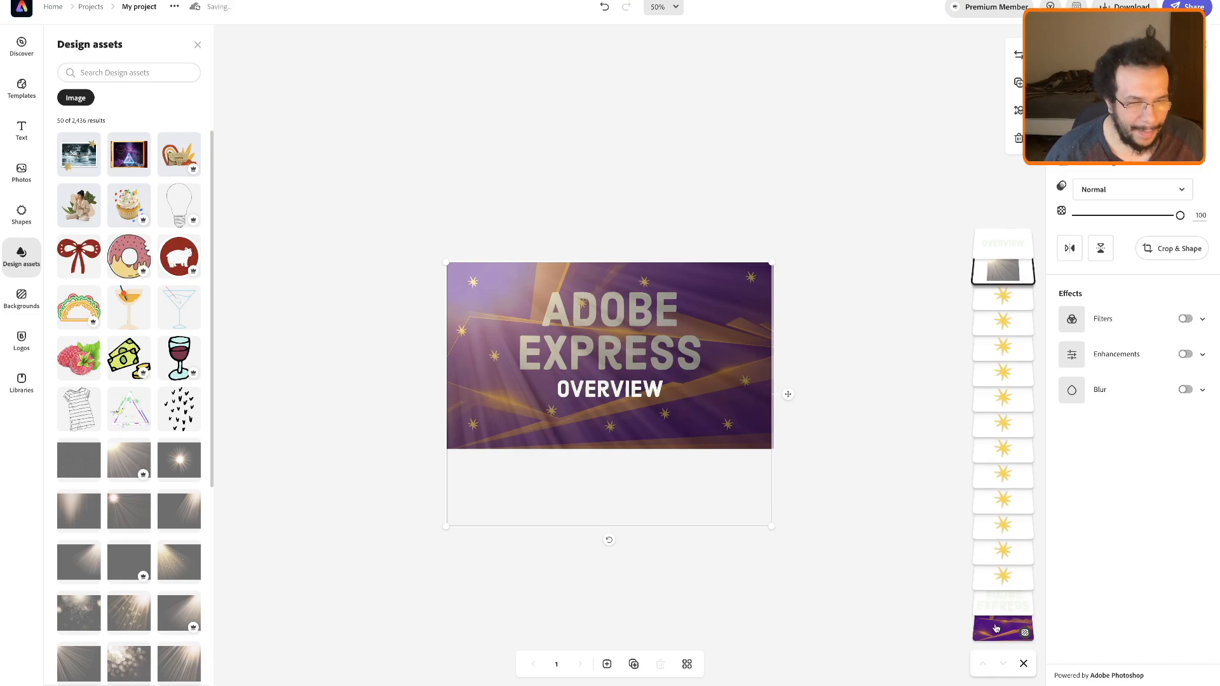
left_click_drag(1000, 604, 1000, 270)
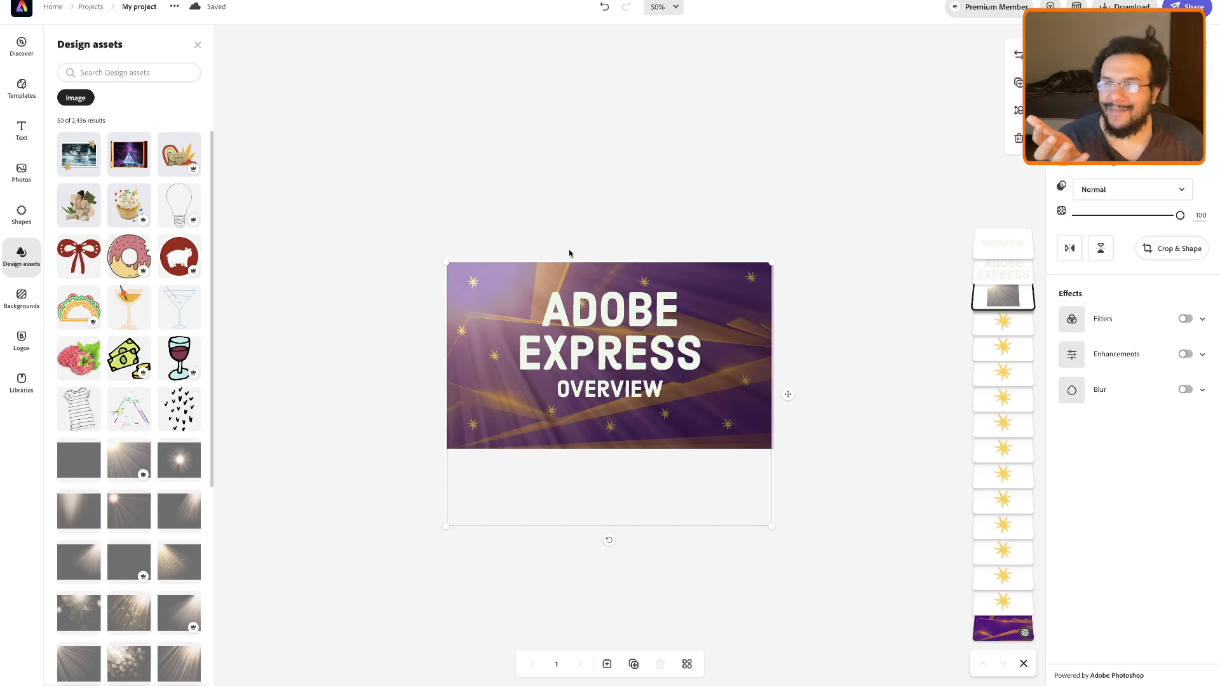
- Add a shadow to the ADOBE EXPRESS title and set its color to dark navy blue
left_click(35, 129)
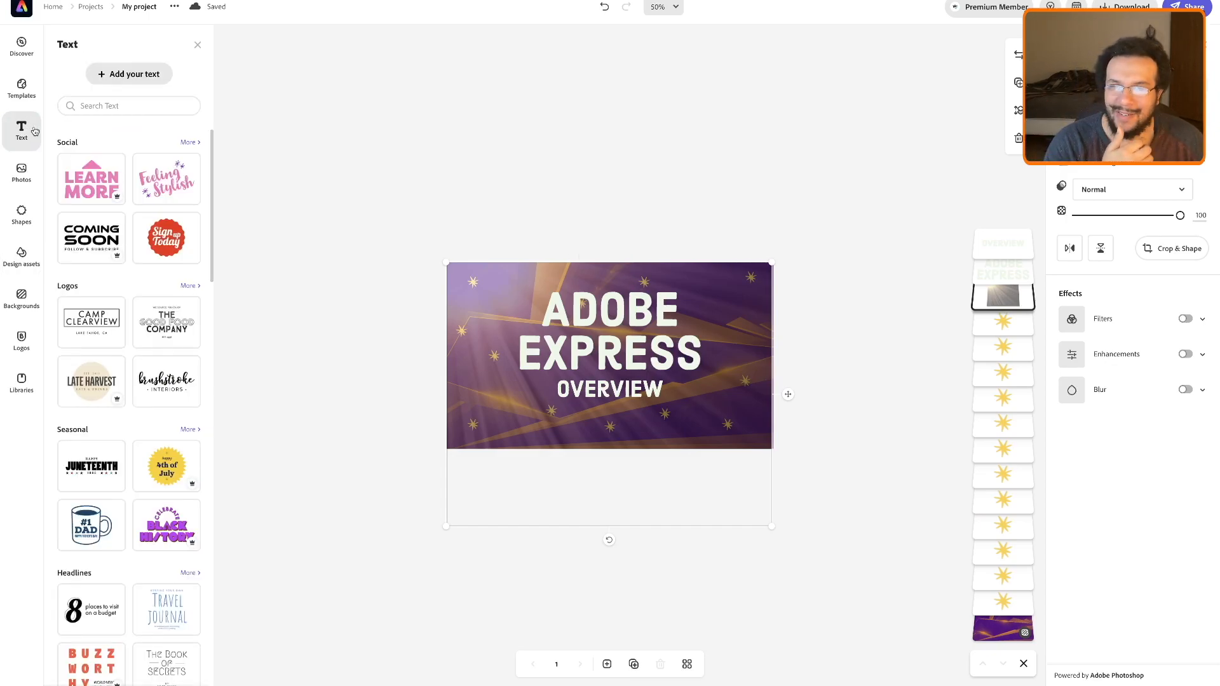
left_click(590, 306)
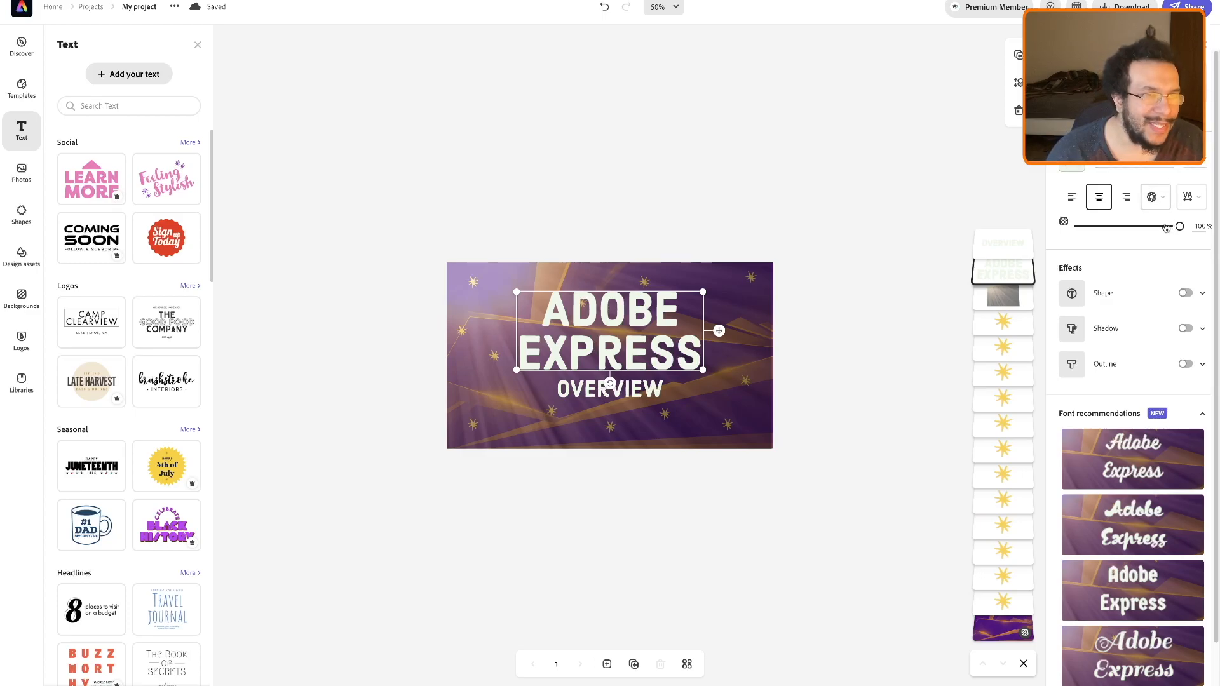
left_click(1186, 329)
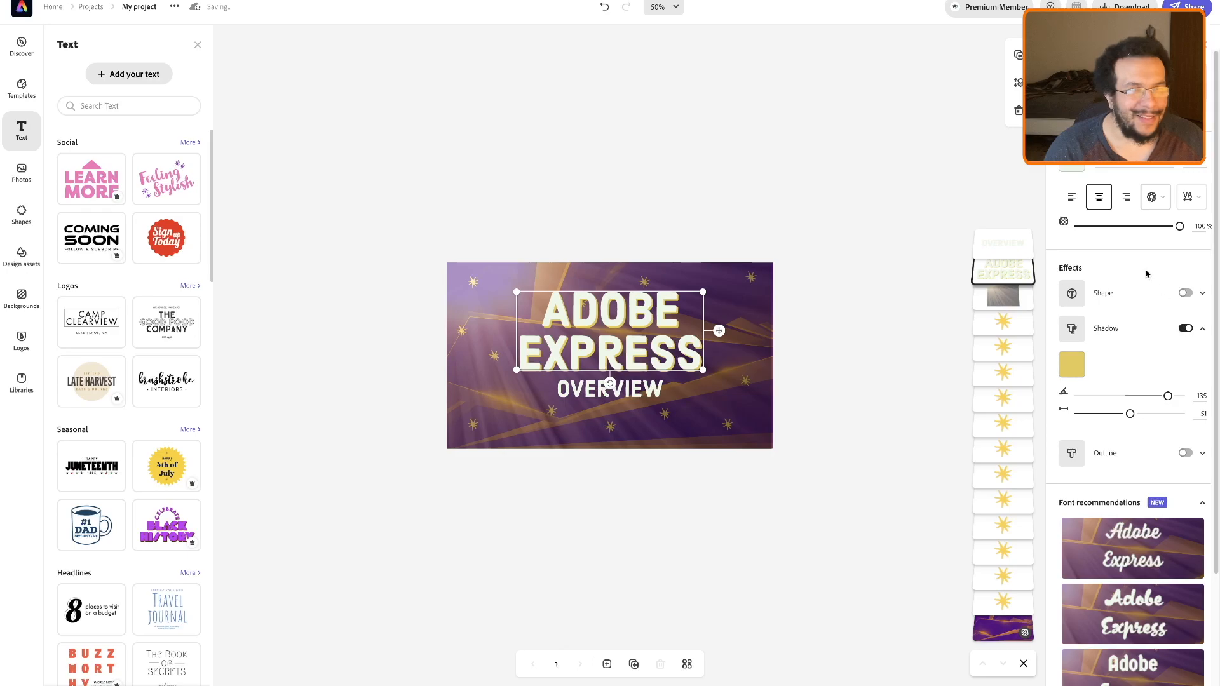
left_click(1074, 367)
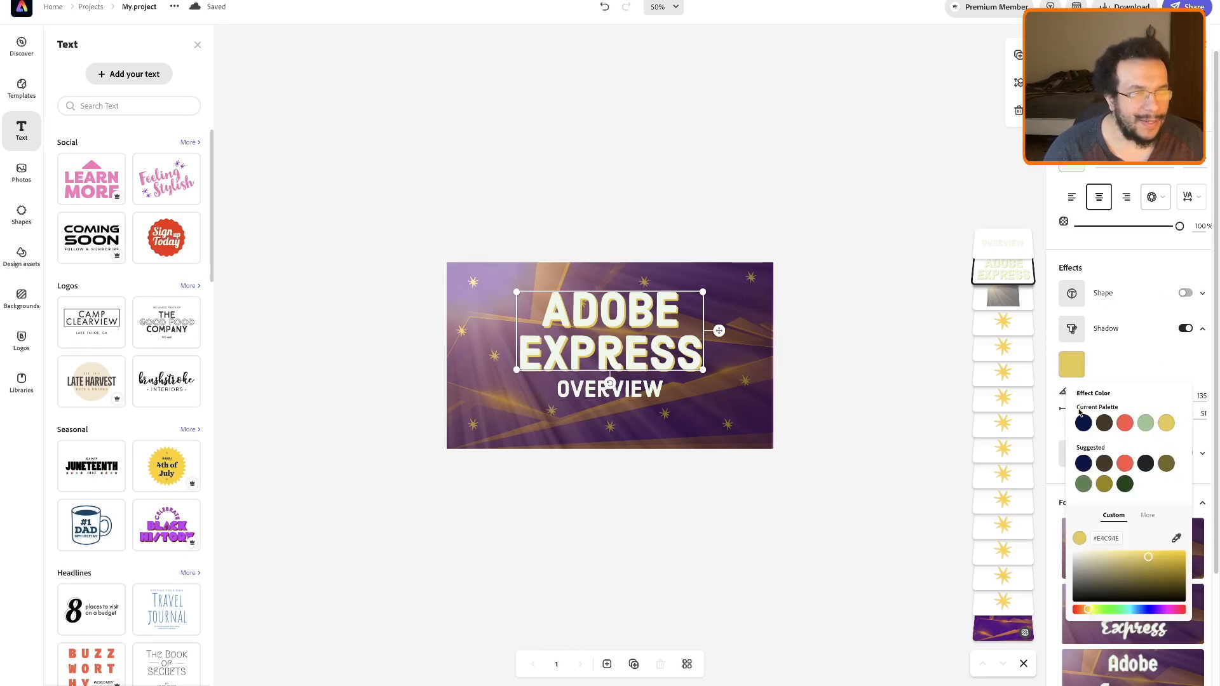
left_click(1083, 464)
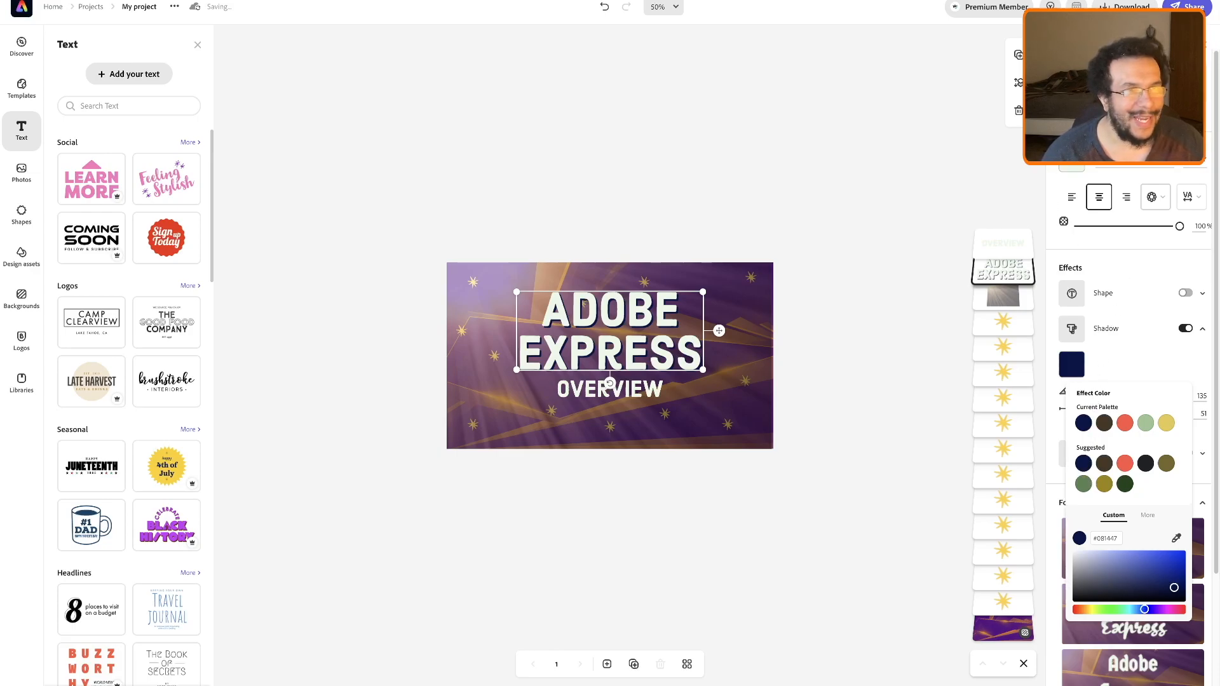
left_click(1122, 234)
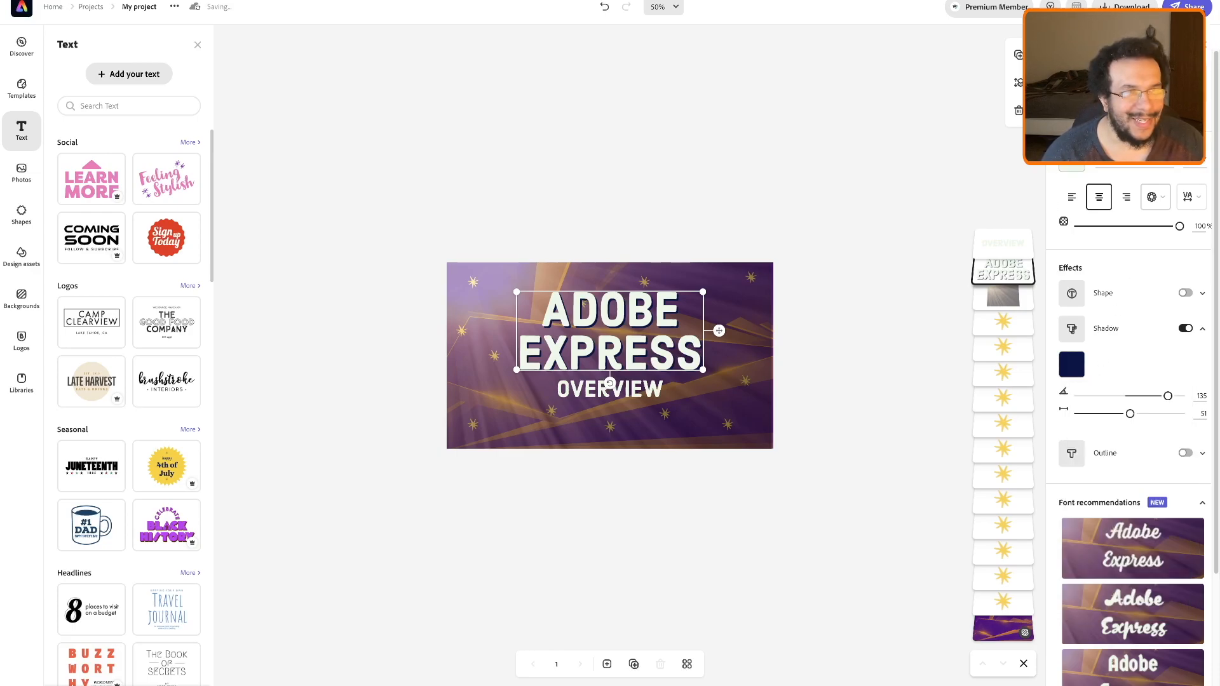
- Add a shadow in the same dark navy blue to the OVERVIEW text and deselect it
left_click(620, 394)
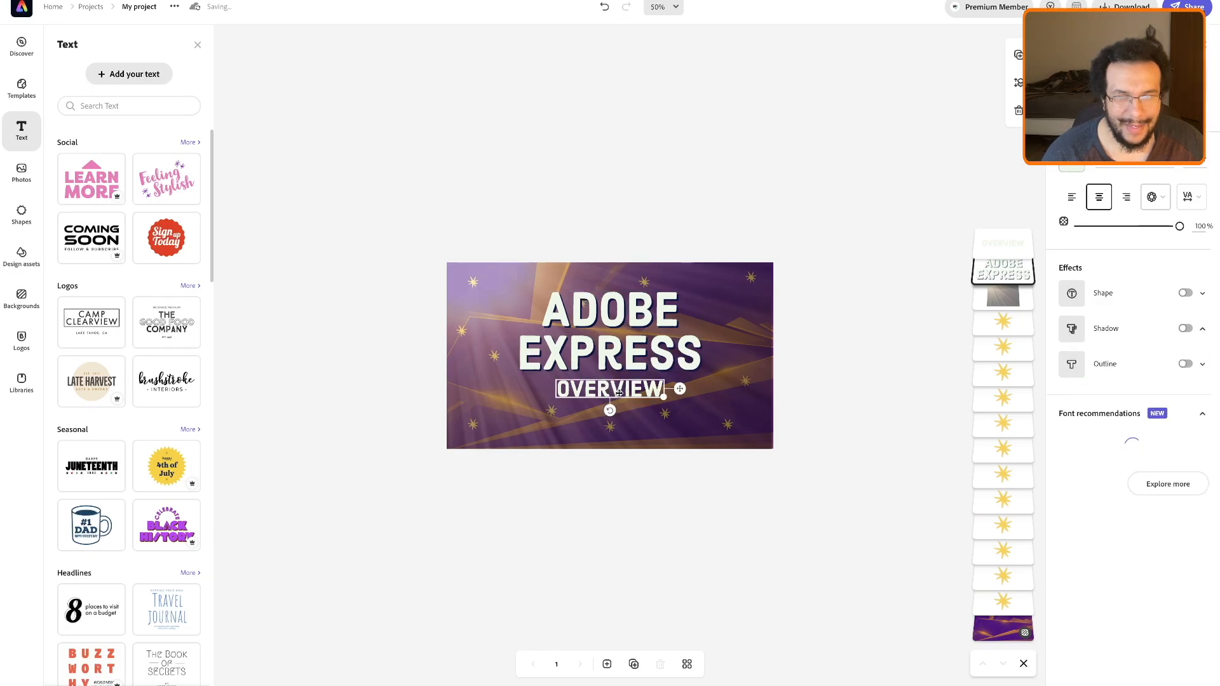
left_click(1183, 329)
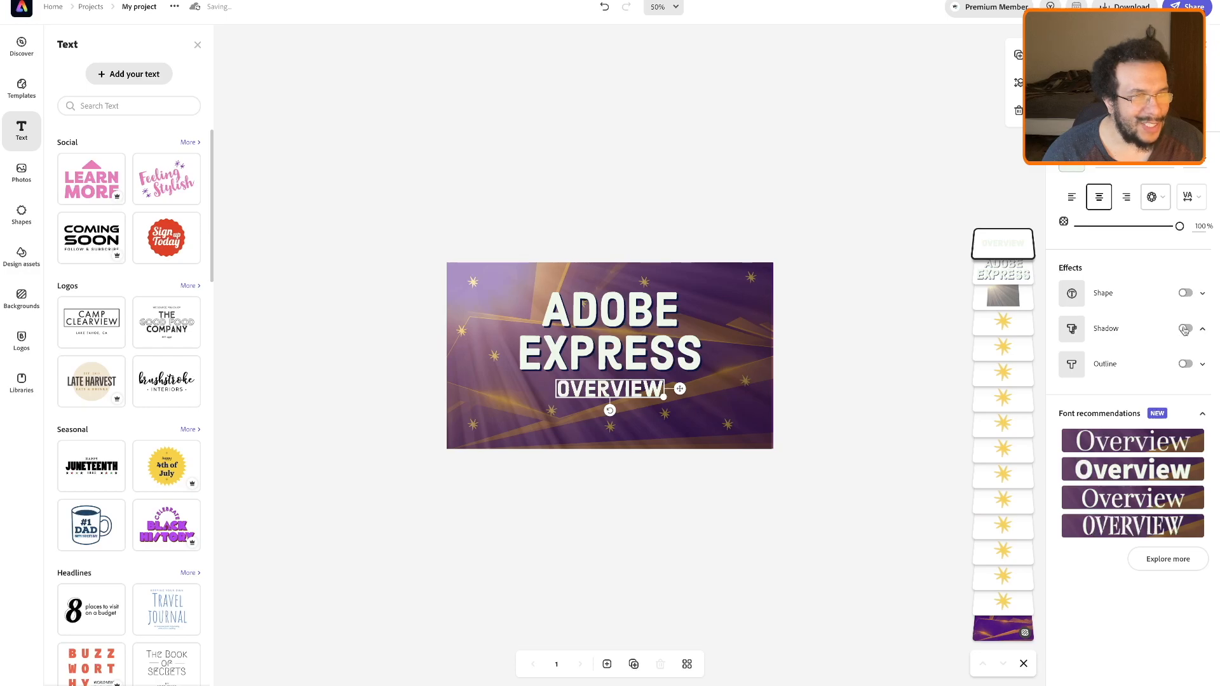
left_click(1070, 364)
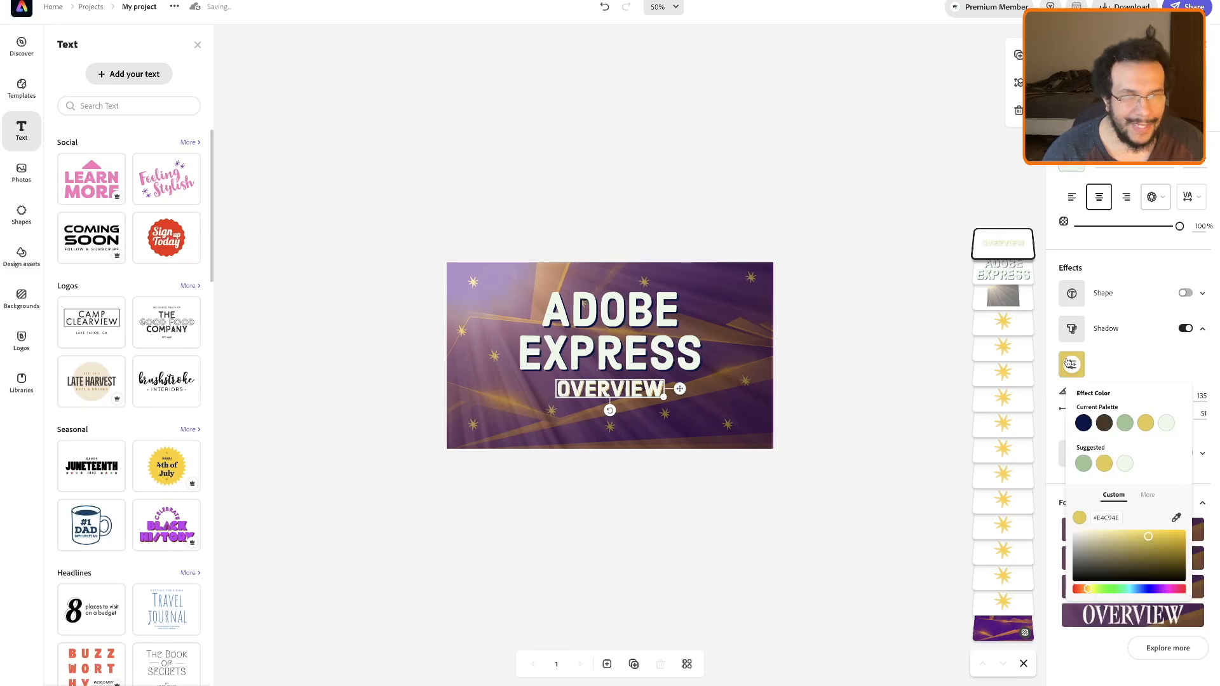
left_click(1080, 428)
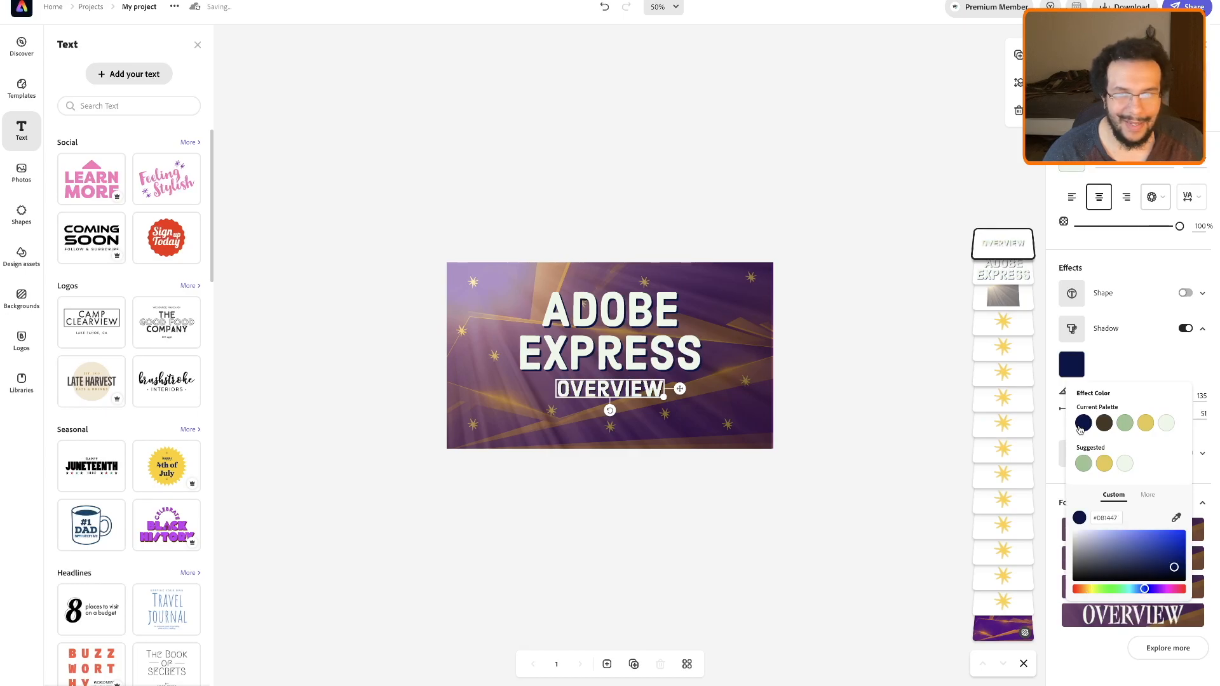
left_click(840, 473)
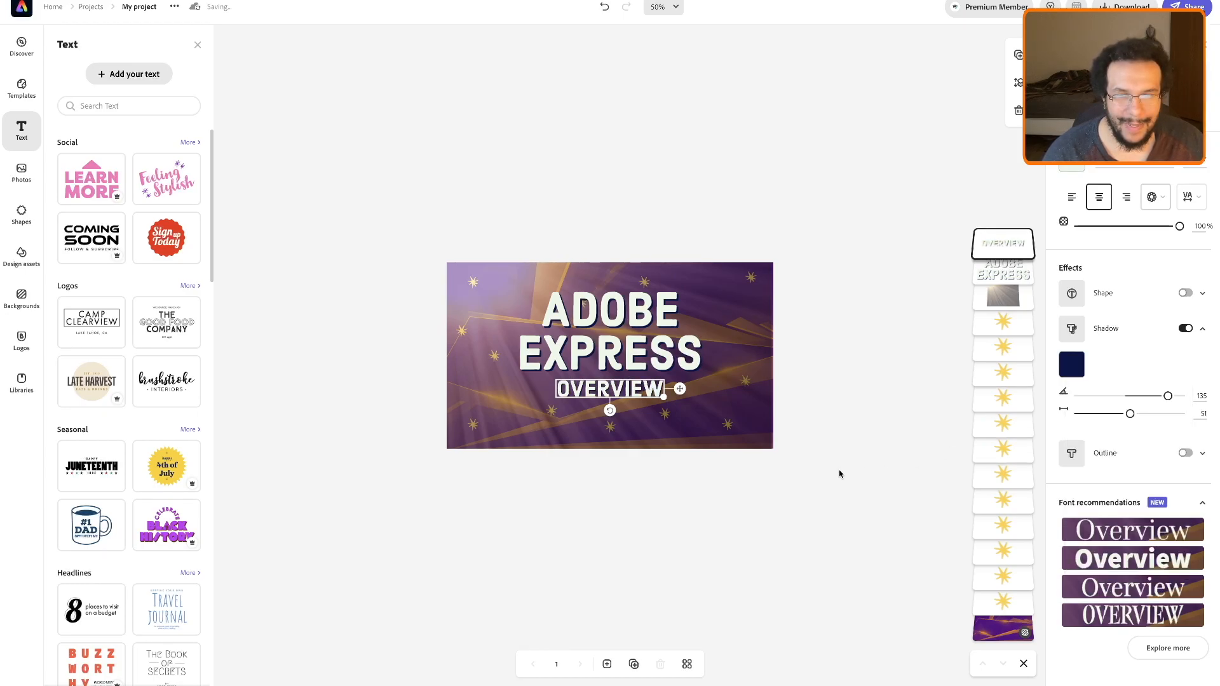
left_click(840, 474)
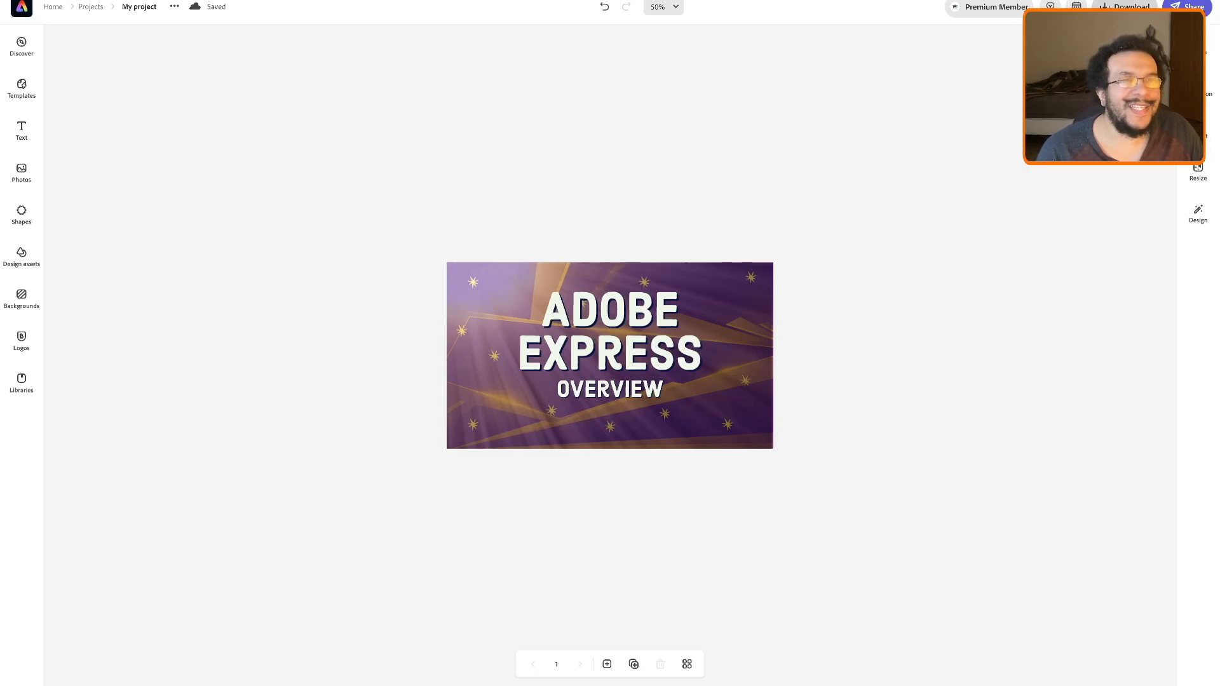
- Download the finished thumbnail as a JPG file
left_click(1125, 7)
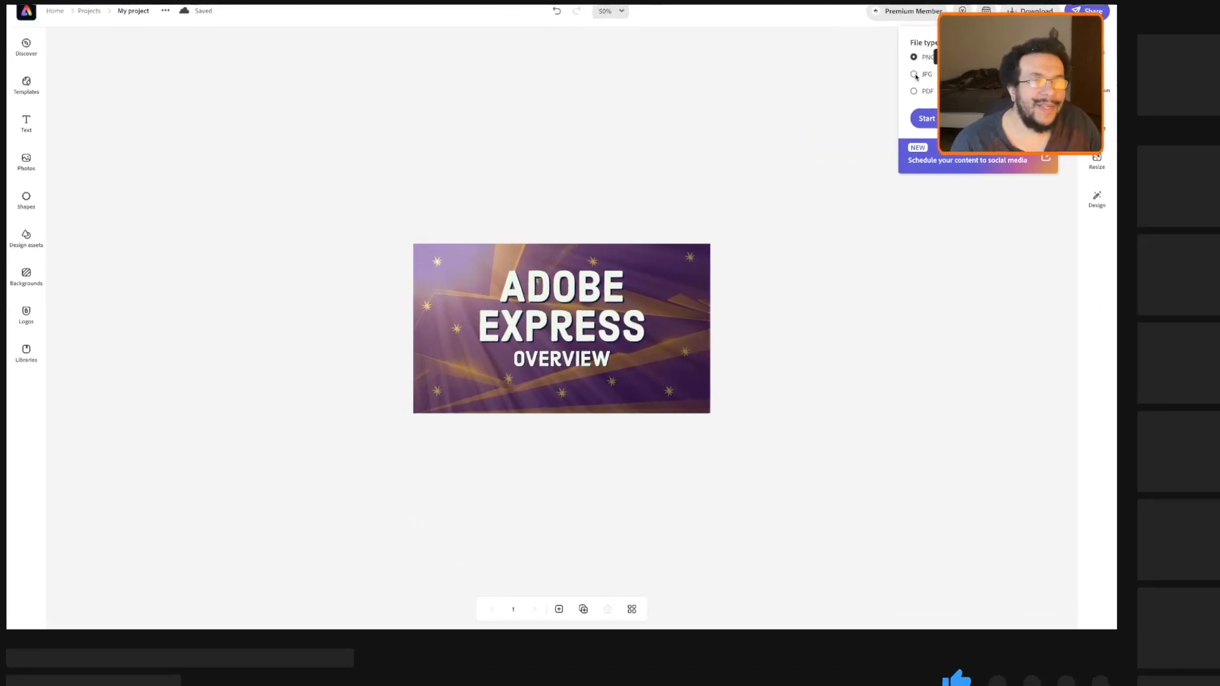
left_click(743, 70)
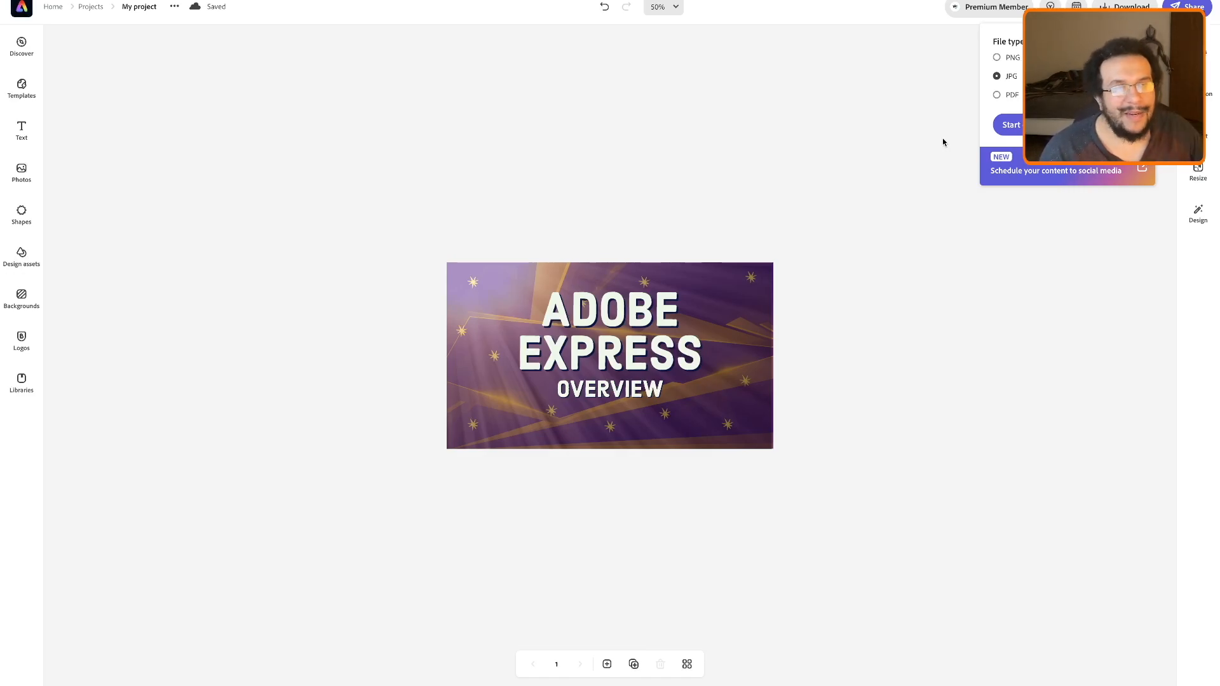
left_click(1007, 126)
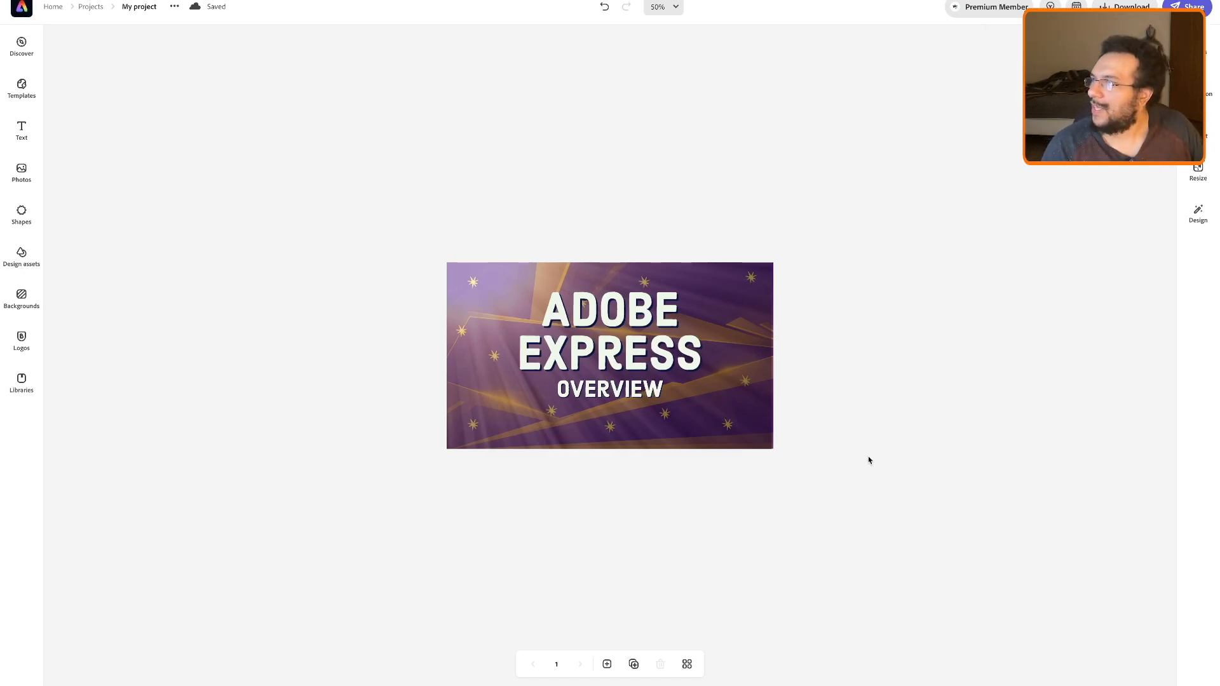